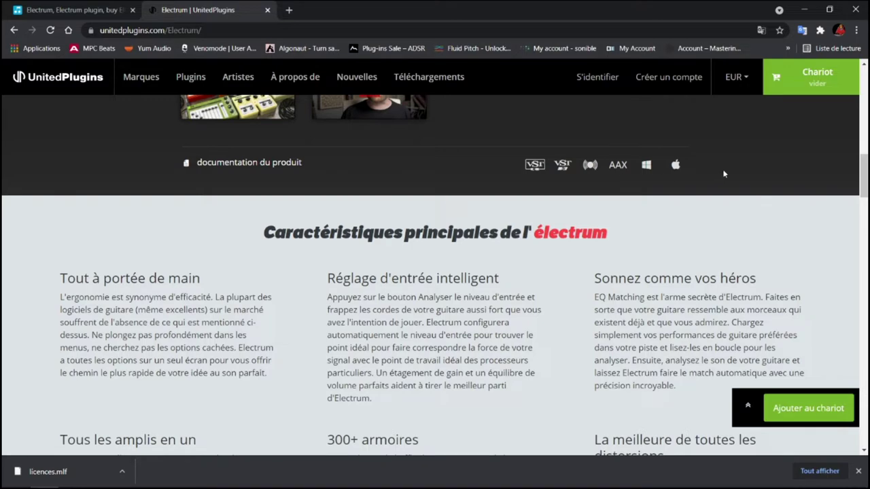
- Read through the Electrum pages on UnitedPlugins and Plugin Boutique, covering the features, artist testimonials and system requirements
left_click_drag(866, 167, 865, 313)
scroll(235, 97, "down", 6)
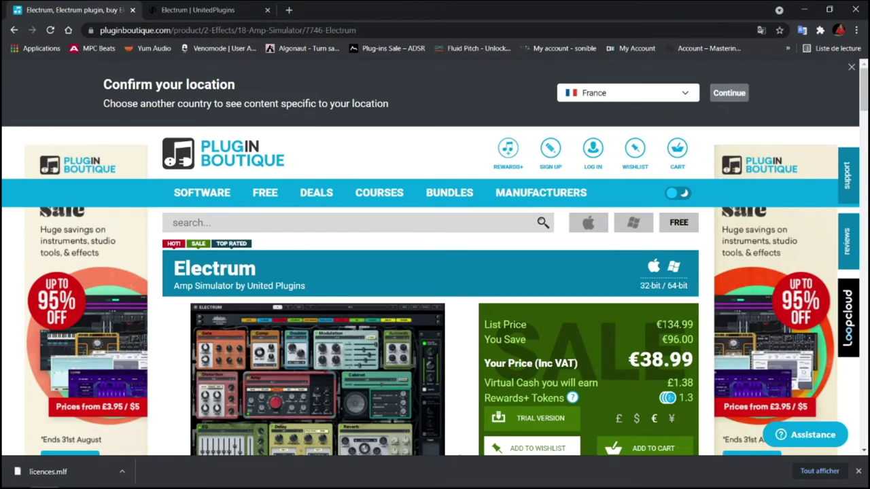
scroll(435, 258, "down", 3)
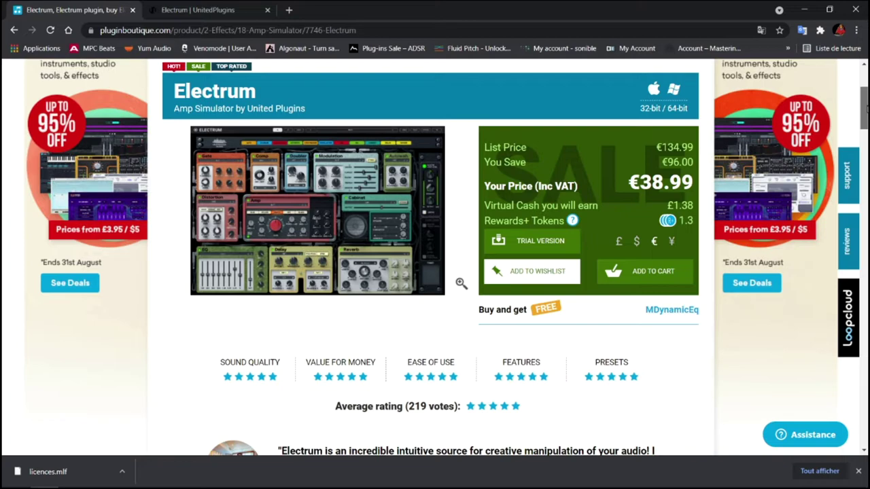
scroll(435, 258, "down", 8)
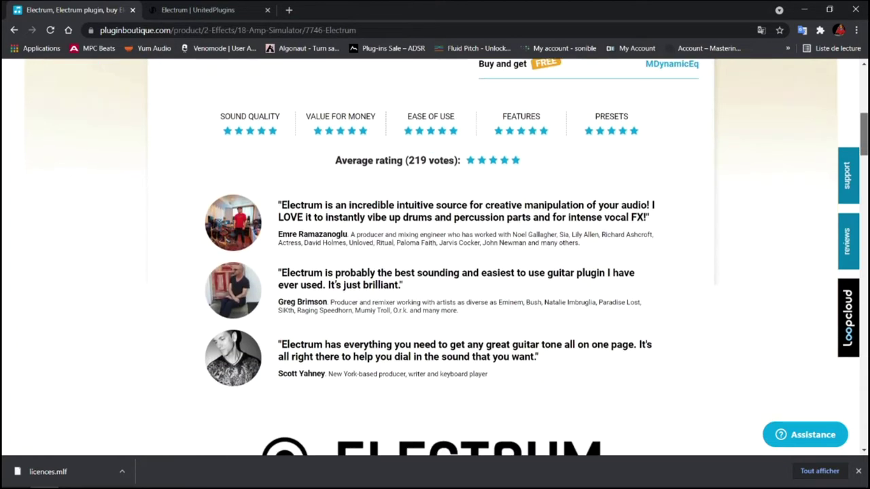
scroll(435, 259, "down", 2)
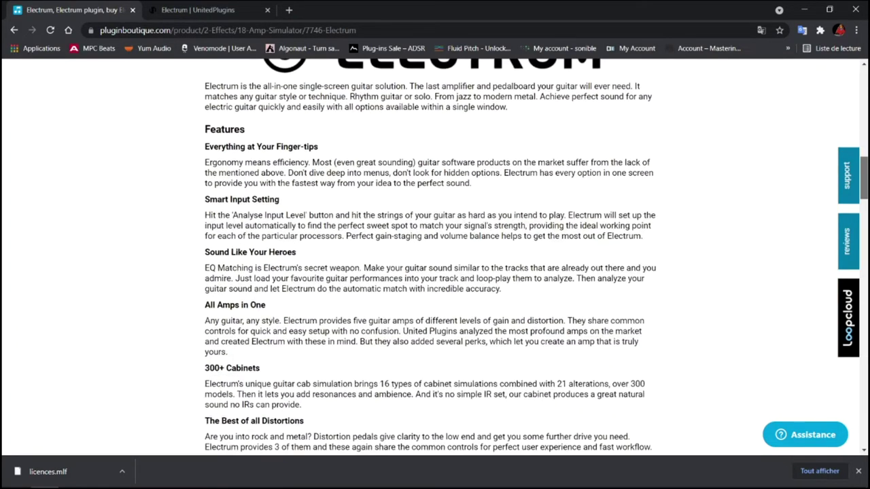
scroll(435, 258, "down", 4)
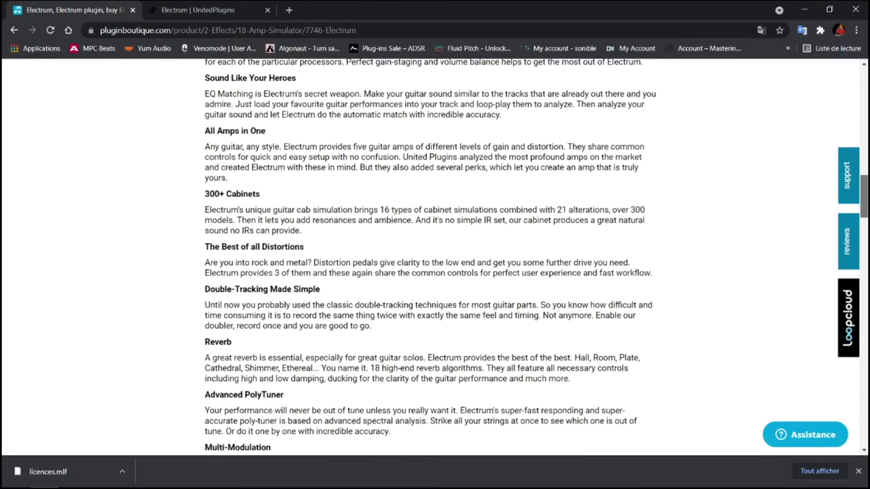
scroll(435, 258, "down", 4)
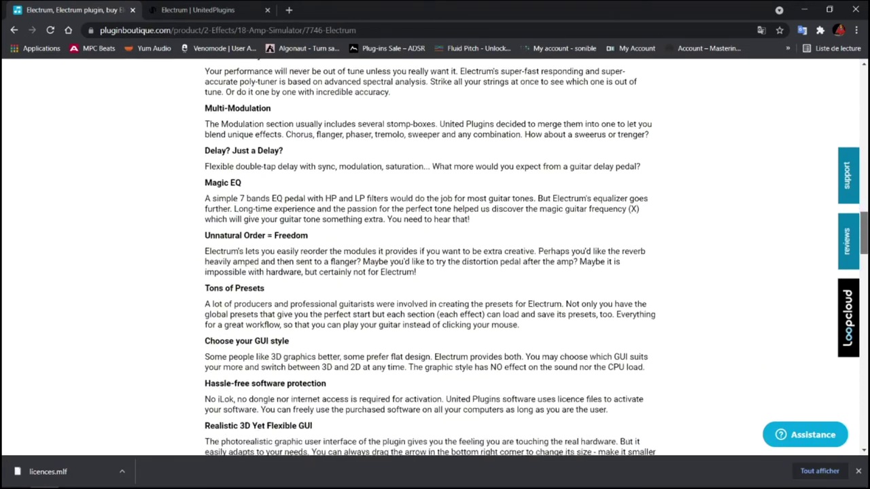
scroll(435, 258, "down", 3)
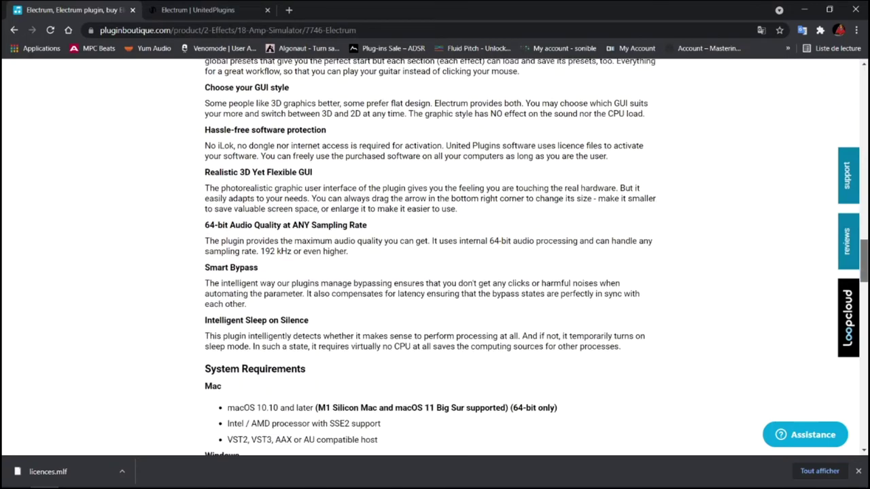
scroll(435, 259, "down", 1)
scroll(865, 258, "down", 1)
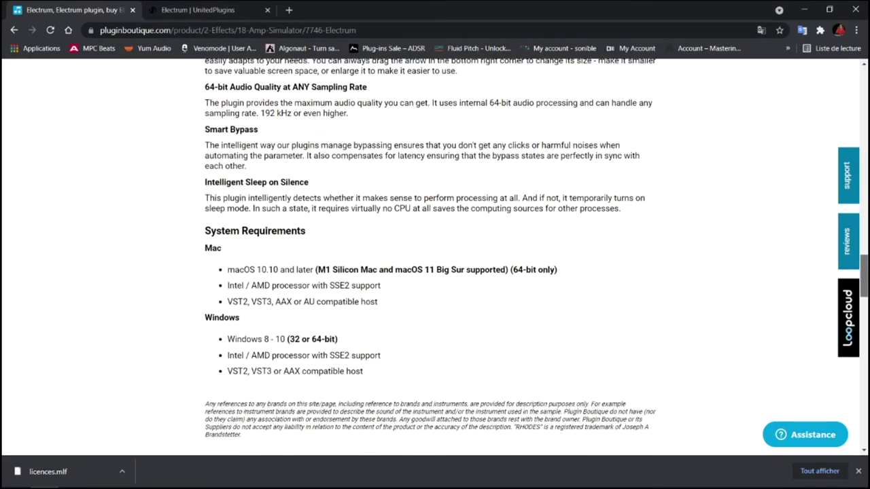
scroll(865, 257, "up", 3)
left_click_drag(865, 257, 822, 96)
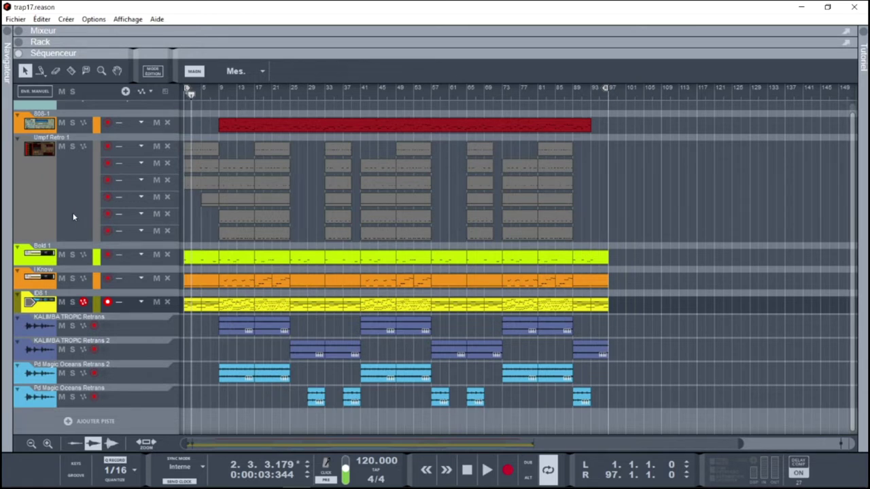
- Switch to Reason, expand the rack above the sequencer and view the Initial Slice instrument used on the I Know track
left_click(18, 43)
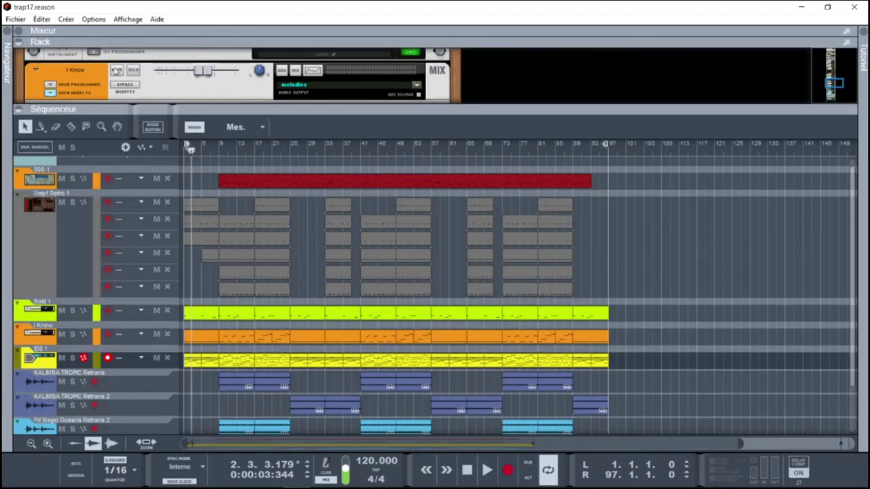
left_click_drag(74, 104, 125, 300)
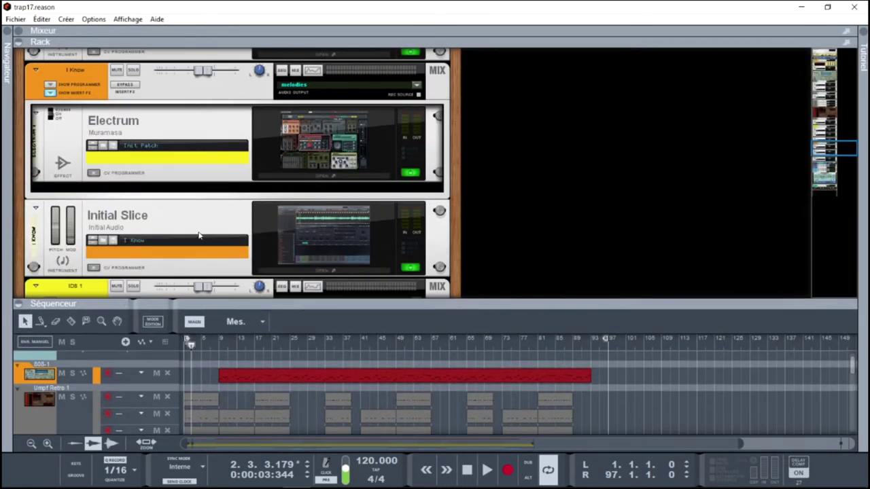
left_click(294, 243)
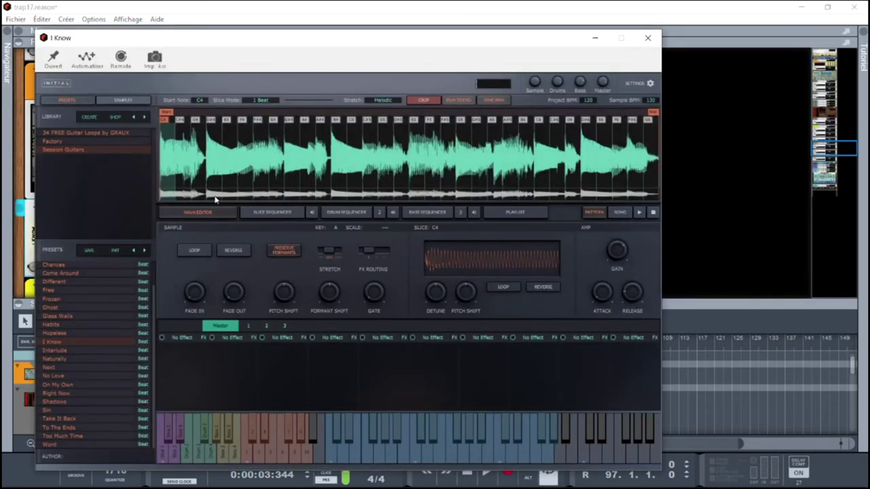
left_click(649, 38)
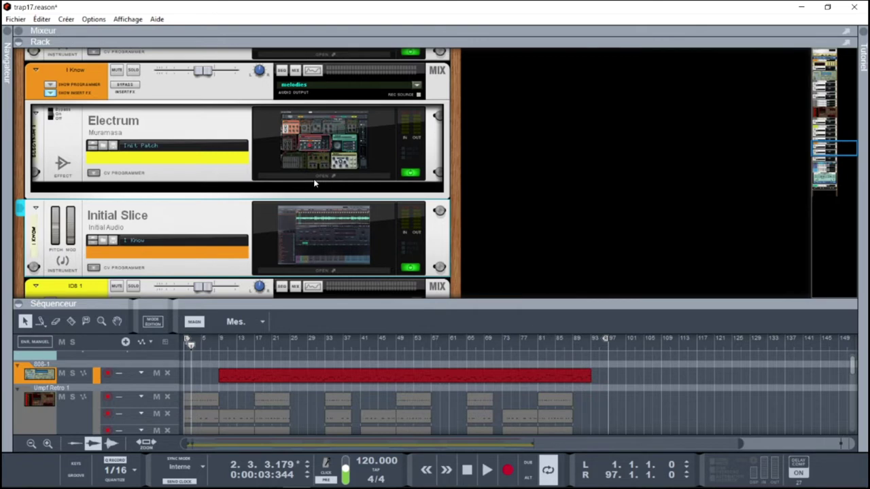
- Play the full arrangement and listen up to about bar 38 with the Electrum insert in view, stopping playback there
key("space")
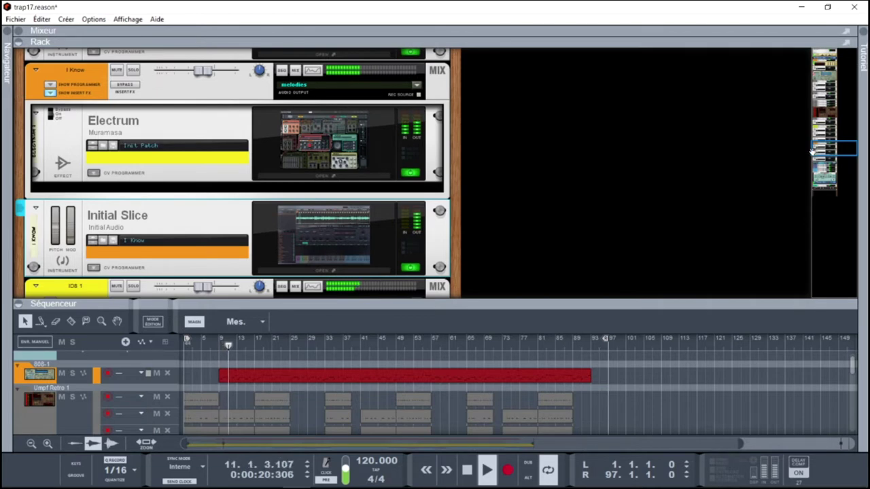
mouse_move(835, 147)
left_mouse_down()
mouse_move(794, 56)
mouse_move(851, 185)
mouse_move(841, 145)
left_mouse_up()
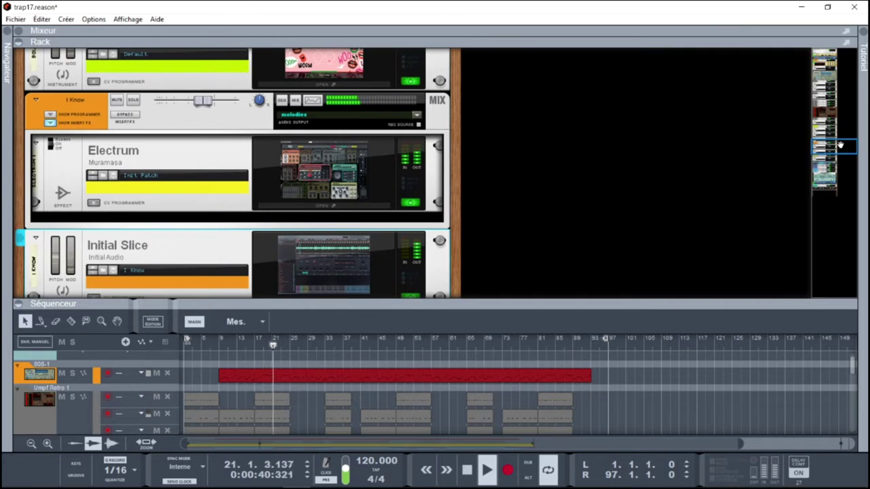
left_click_drag(840, 145, 841, 147)
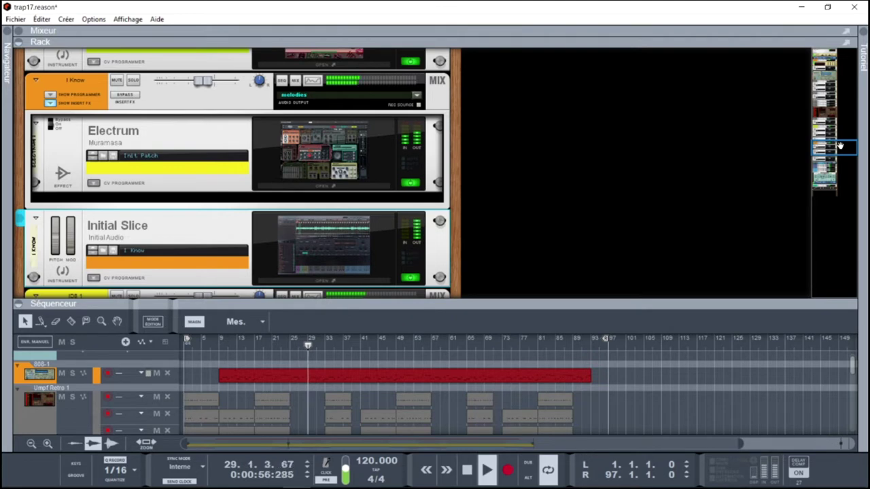
left_click_drag(840, 146, 841, 147)
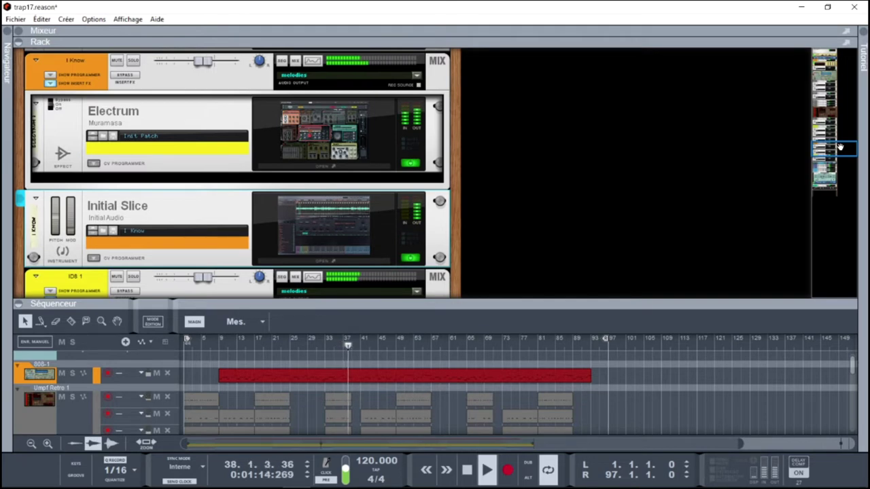
key("space")
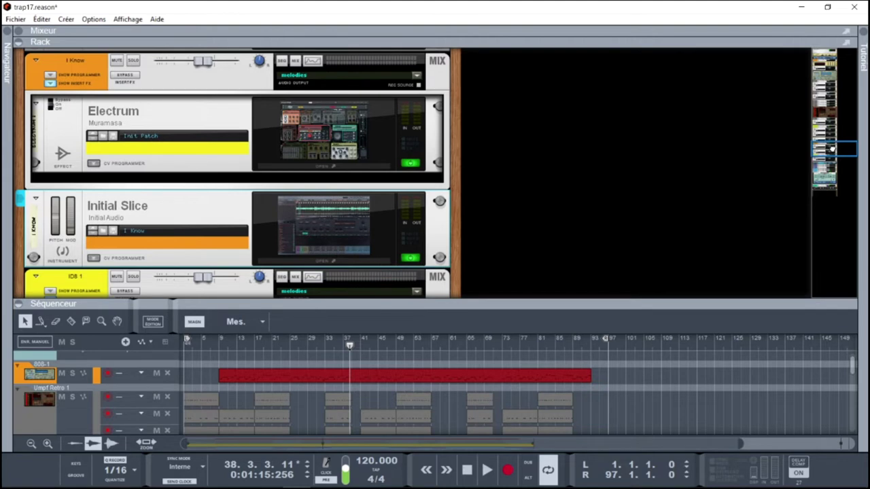
- Solo the I Know mix channel and play the song from the beginning
scroll(832, 148, "down", 2)
scroll(832, 148, "up", 3)
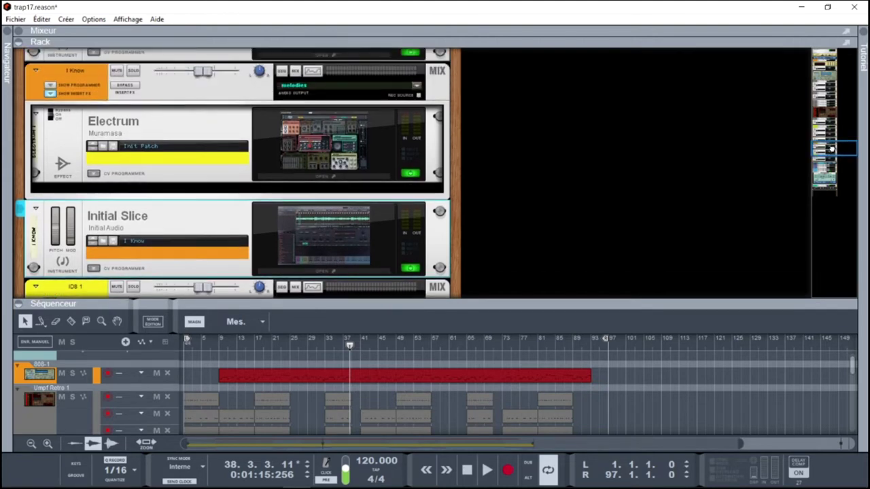
left_click(133, 72)
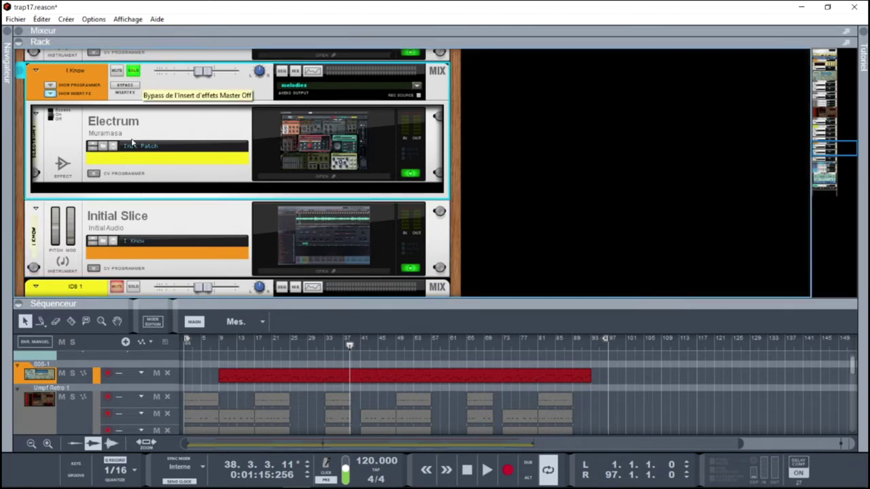
key("KP_0")
key("space")
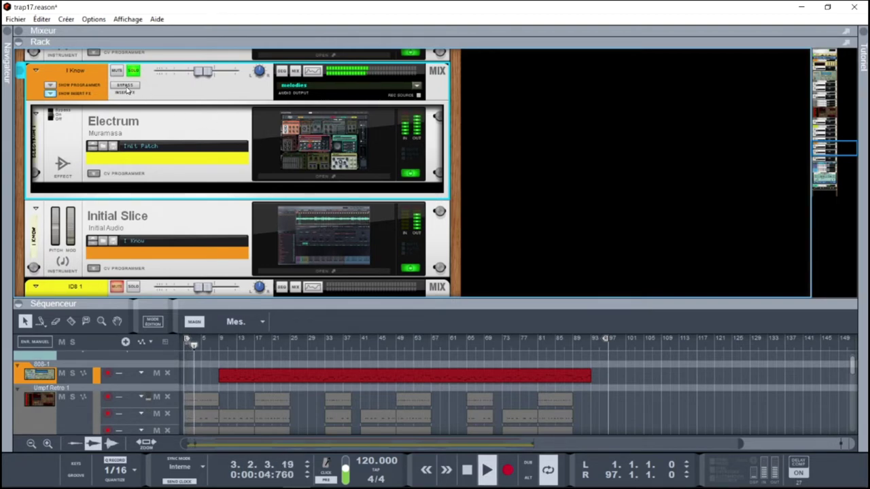
- Show the I Know channel's spectrum EQ beside the rack and disable its EQ, high-pass filter and low-pass filter
left_click(313, 70)
left_click_drag(313, 71, 684, 63)
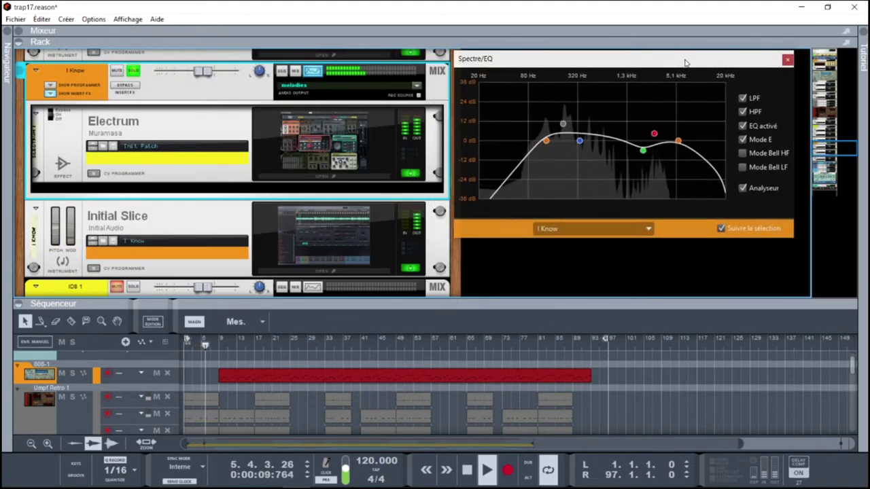
left_click(743, 126)
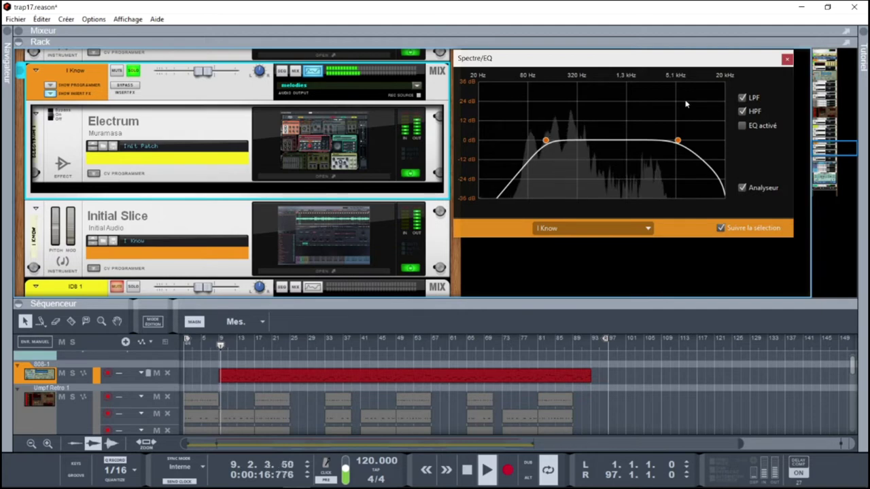
left_click(742, 111)
left_click(743, 98)
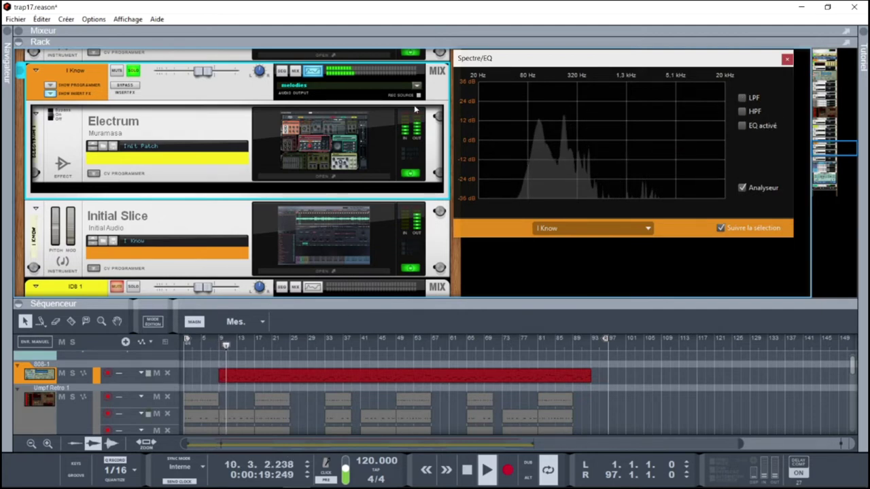
- Bypass the I Know channel's insert effects and try its level at -0.11 dB before lowering the fader again
left_click(126, 89)
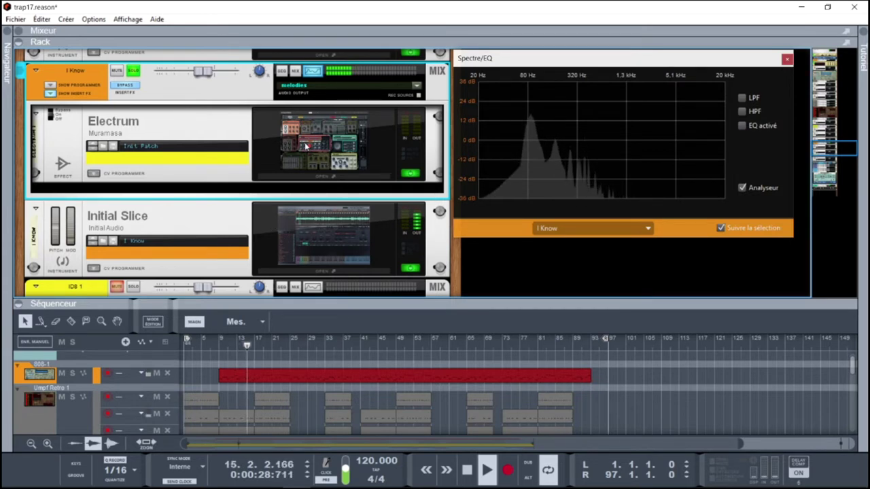
left_click_drag(204, 72, 215, 72)
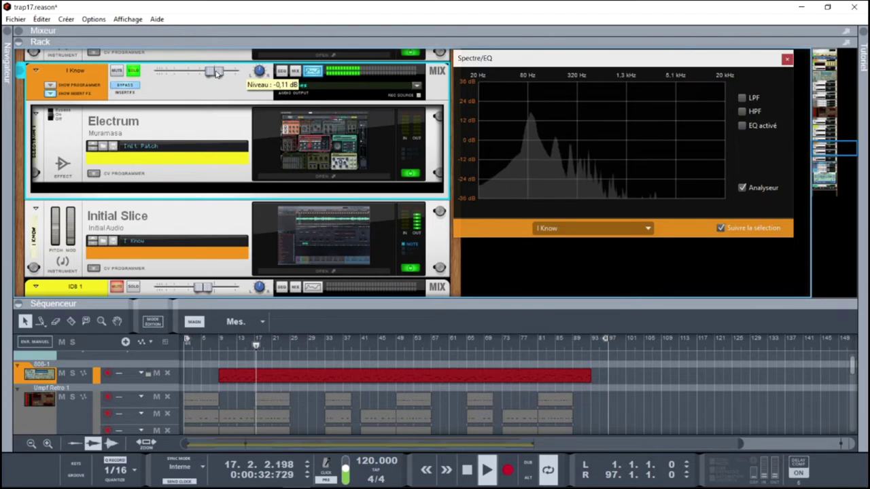
left_click_drag(216, 73, 204, 72)
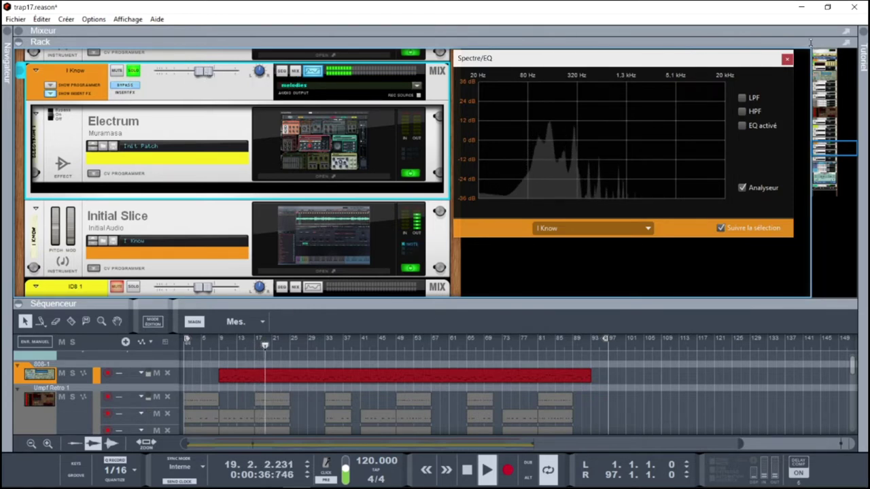
- Re-enable the low-pass filter, high-pass filter, EQ and insert effects on the I Know channel and stop playback
left_click(742, 98)
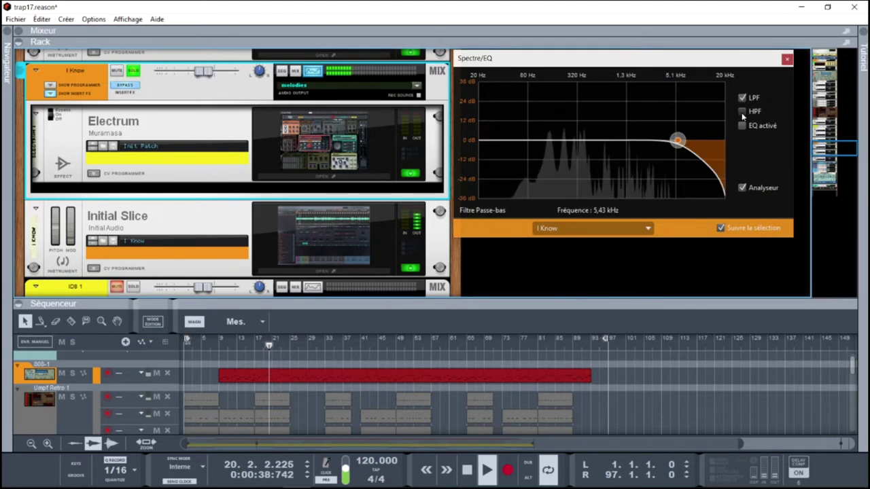
left_click(742, 110)
left_click(742, 126)
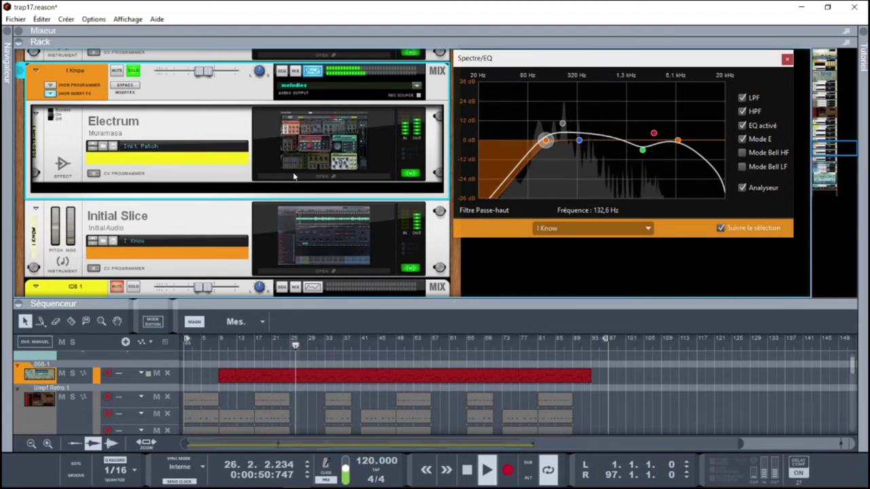
key("space")
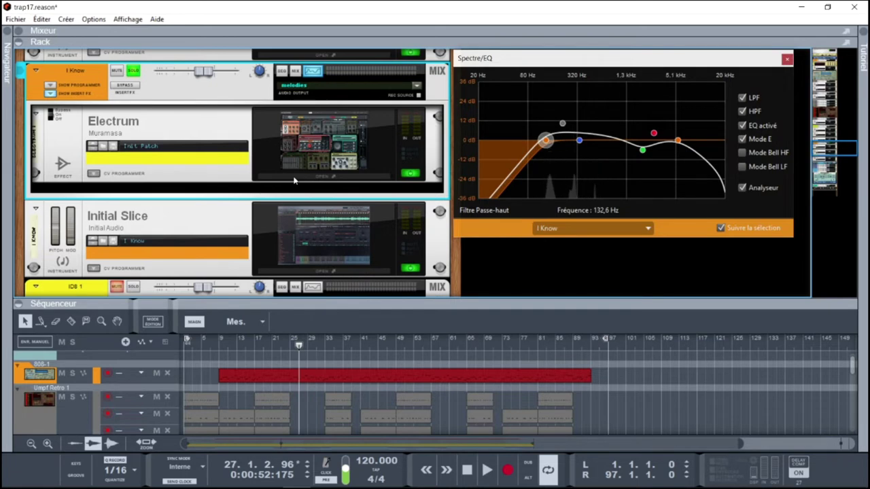
- Open the Electrum editor, close the Spectrum EQ window and look through the 1 - Clean folder in Electrum's preset browser
left_click(294, 180)
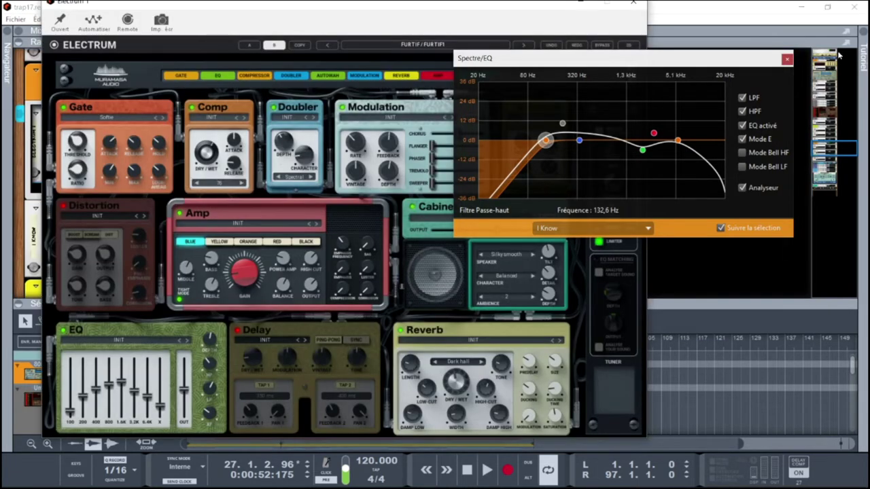
left_click(787, 59)
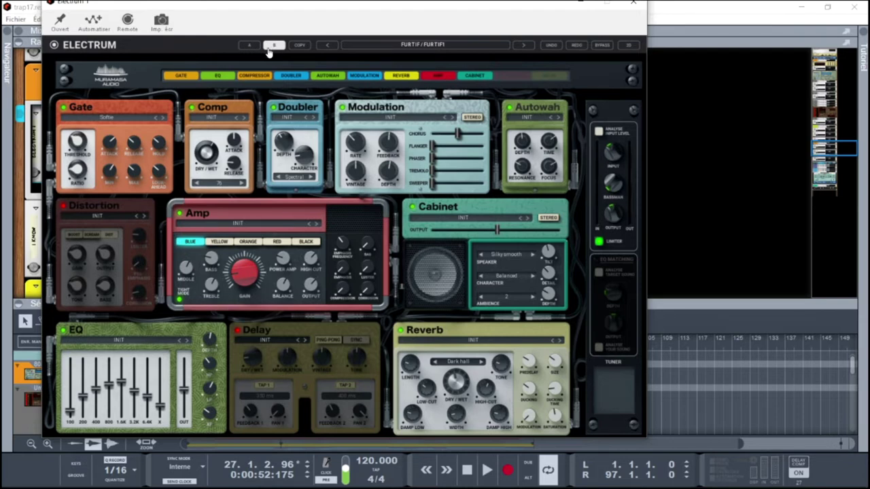
left_click(414, 45)
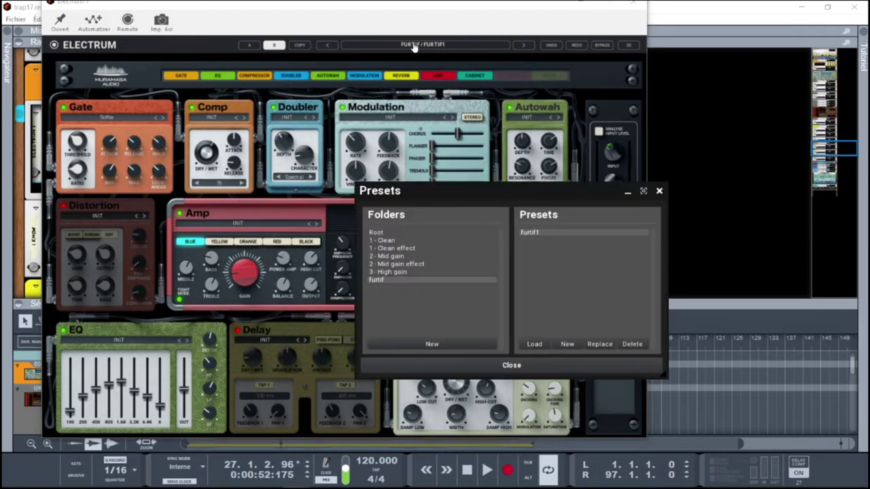
left_click(383, 242)
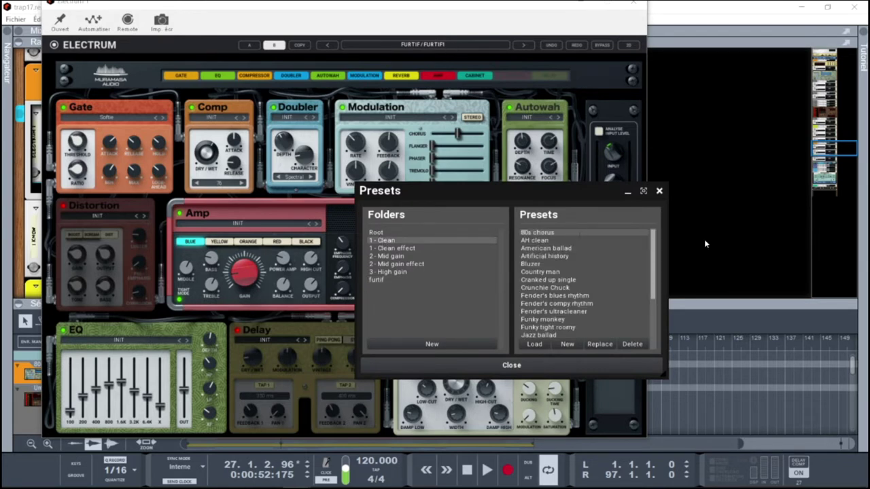
scroll(612, 252, "down", 2)
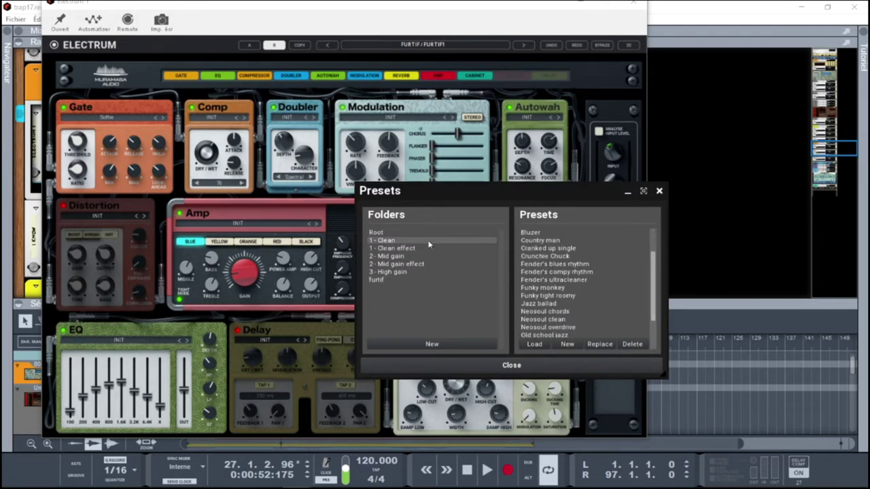
- Look through the Clean effect, Mid gain, Mid gain effect, High gain and furtif preset folders, and close the preset browser
left_click(413, 249)
left_click(400, 265)
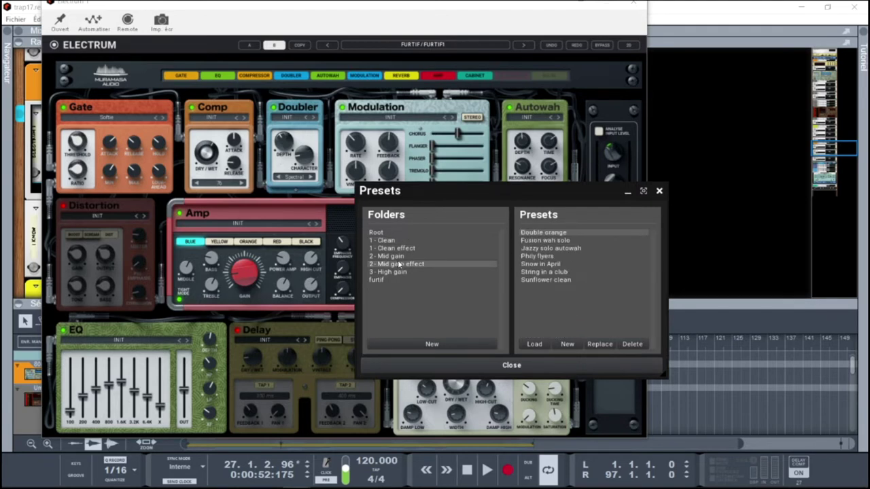
left_click(395, 257)
left_click(391, 265)
left_click(391, 273)
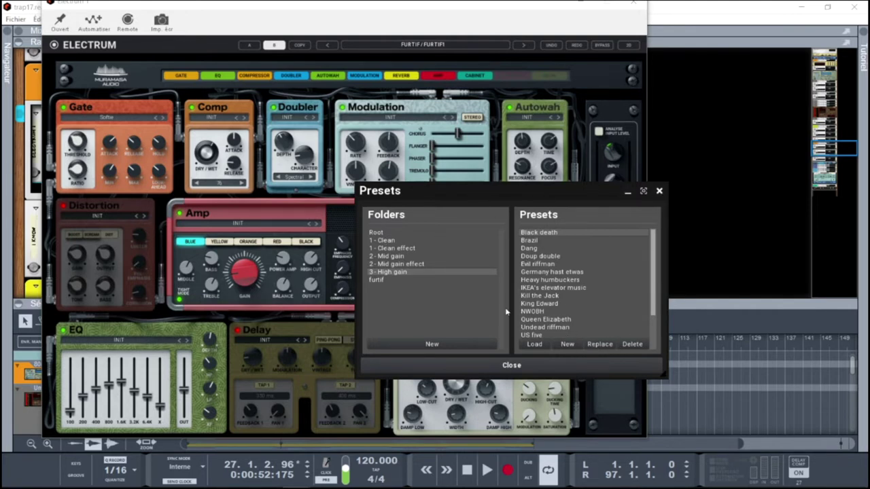
left_click(375, 281)
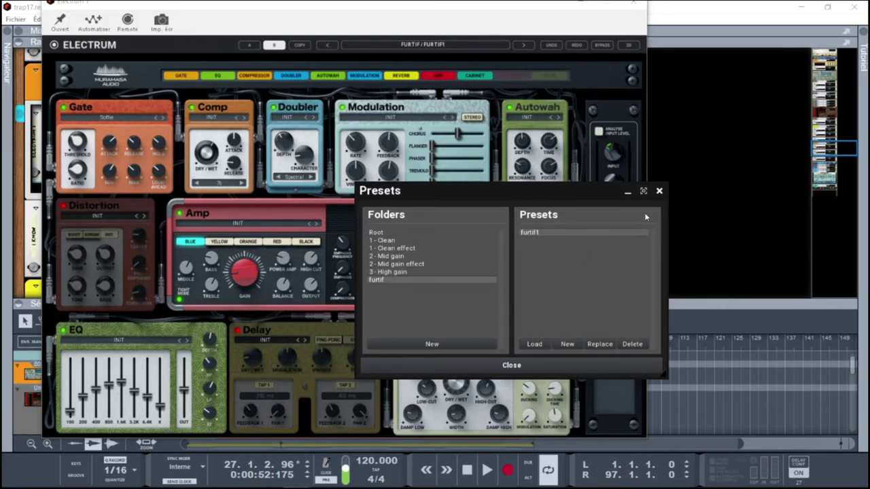
left_click(659, 192)
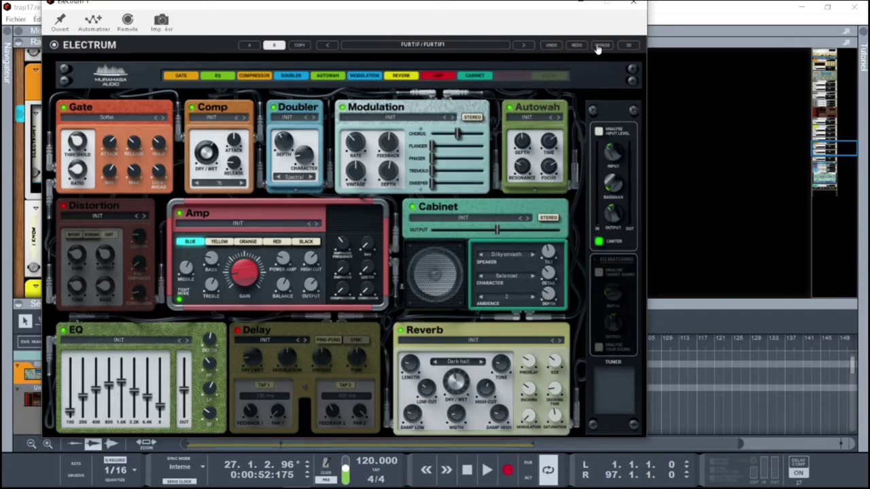
- Compare Electrum's flat 2D and 3D interface styles and try moving the Doubler earlier in the effect chain
left_click(628, 46)
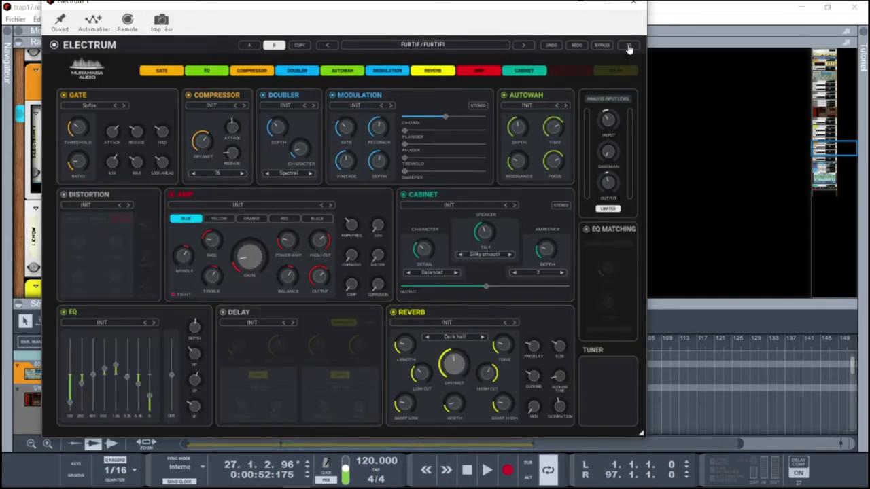
left_click(629, 46)
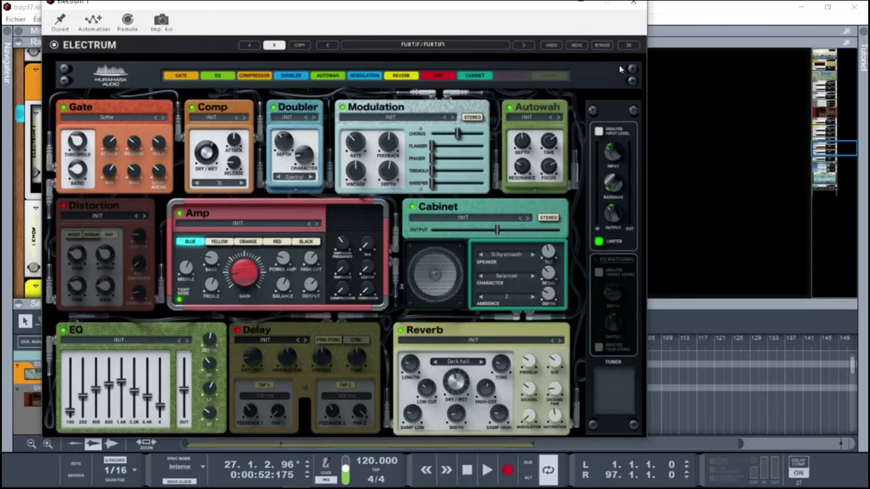
left_click(628, 46)
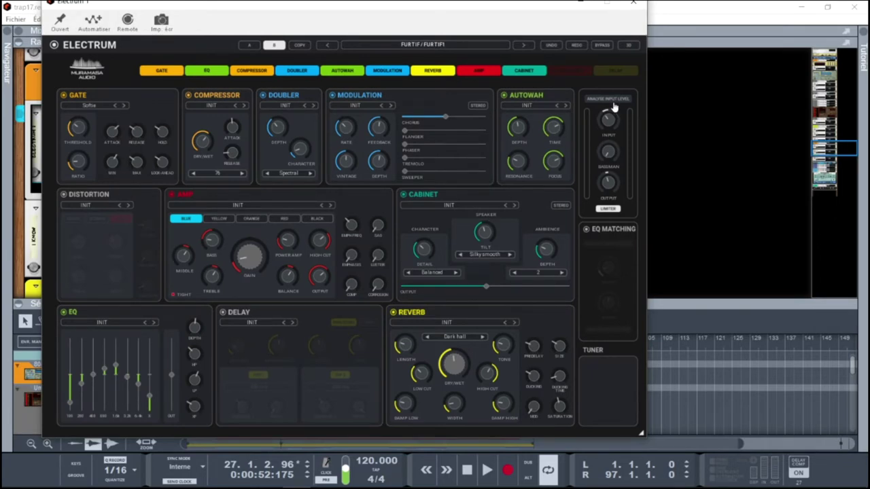
left_click(630, 46)
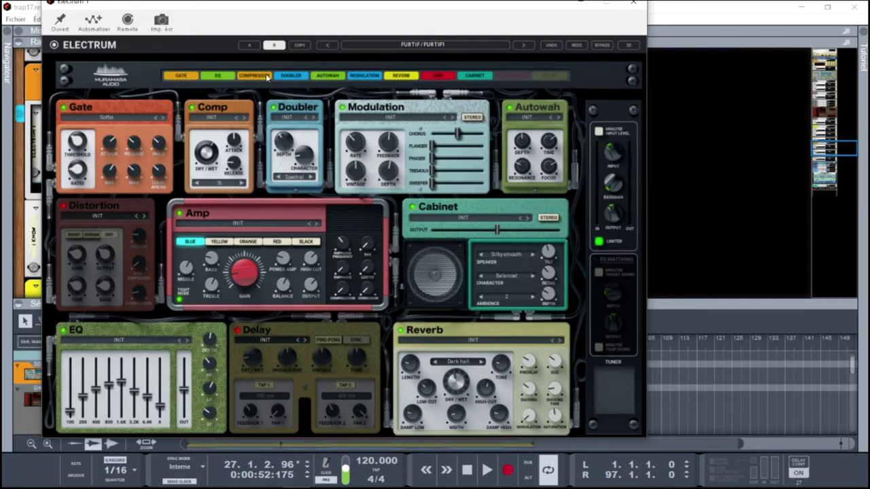
left_click_drag(282, 79, 219, 77)
- Look through the preset lists of the Gate, Amp and Cabinet modules and the Cabinet's list of speaker models
left_click(118, 121)
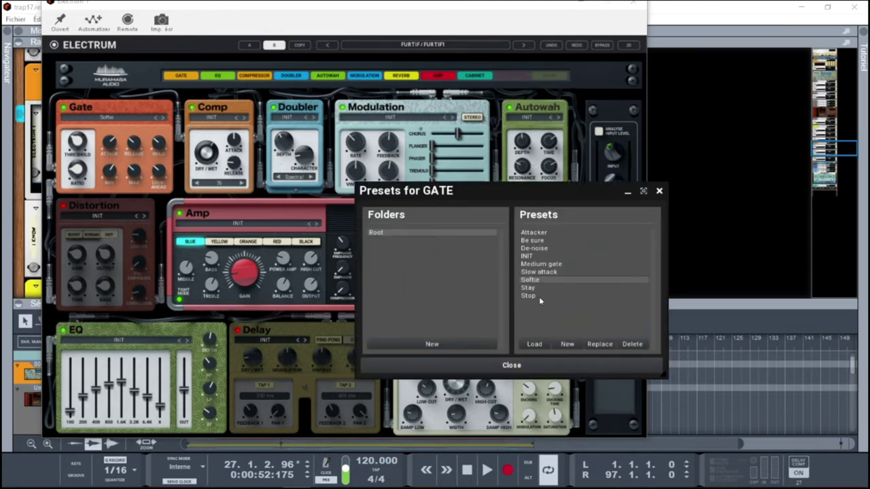
left_click(659, 191)
left_click(223, 226)
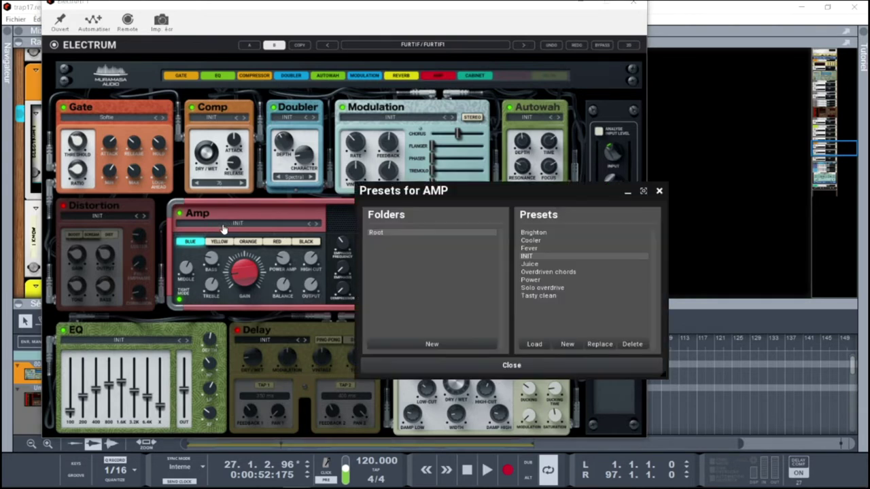
left_click(658, 191)
left_click(460, 222)
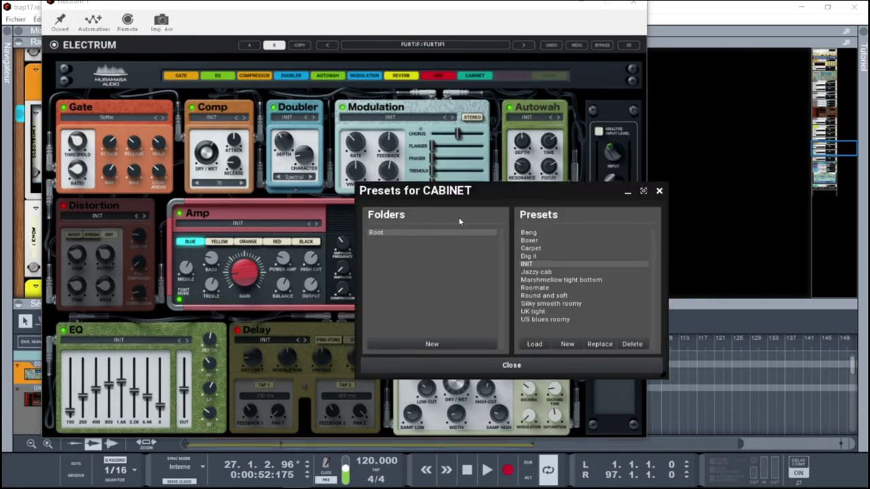
left_click(659, 191)
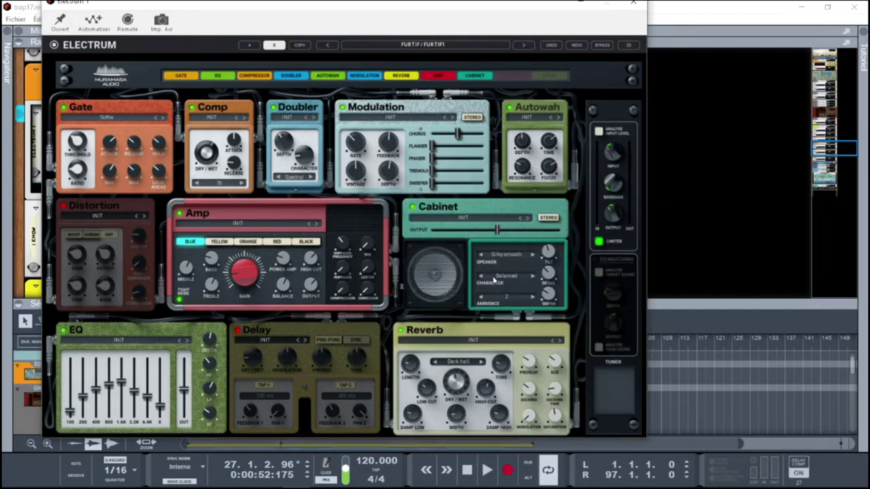
left_click(506, 255)
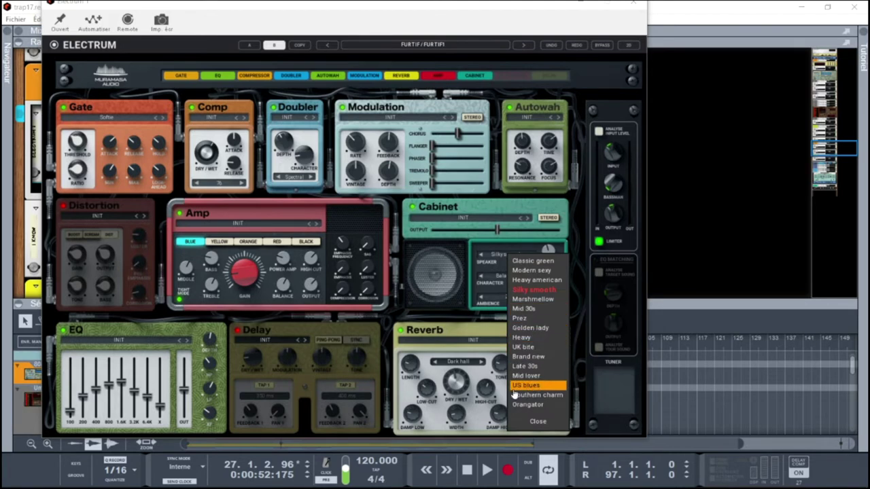
left_click(473, 208)
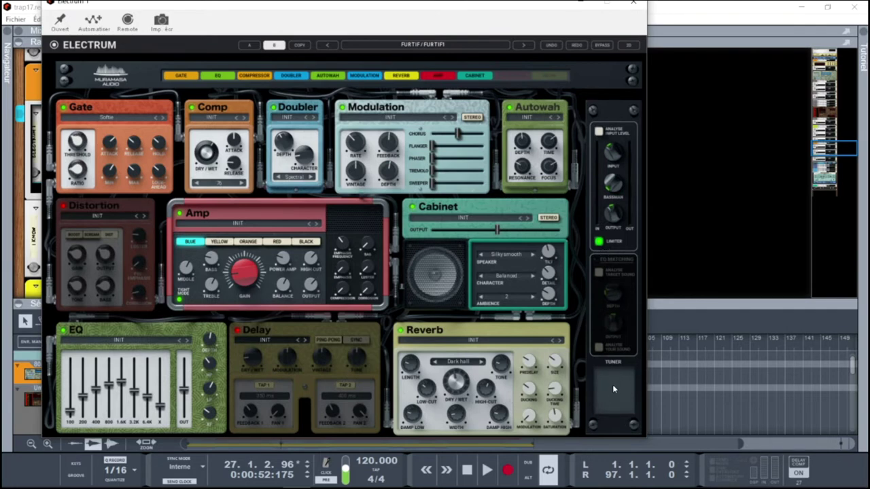
- Play the song from the beginning and switch the Electrum editor to its flat 2D interface
key("w")
key("space")
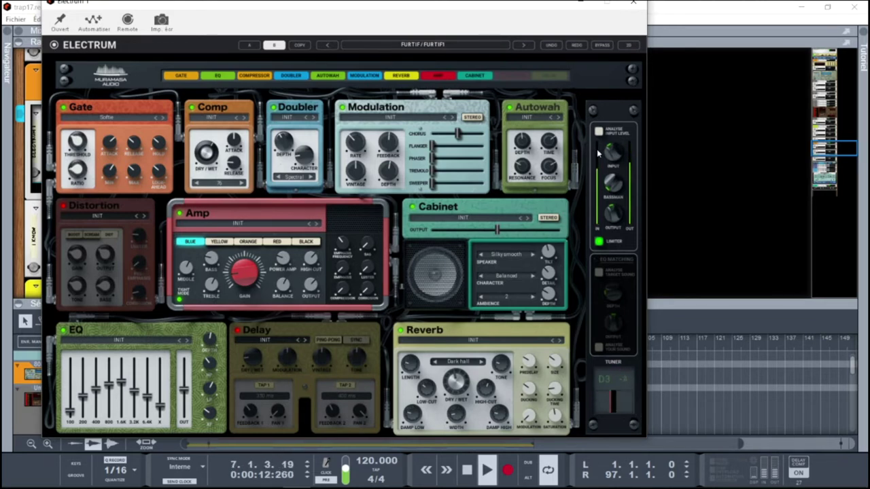
left_click(630, 45)
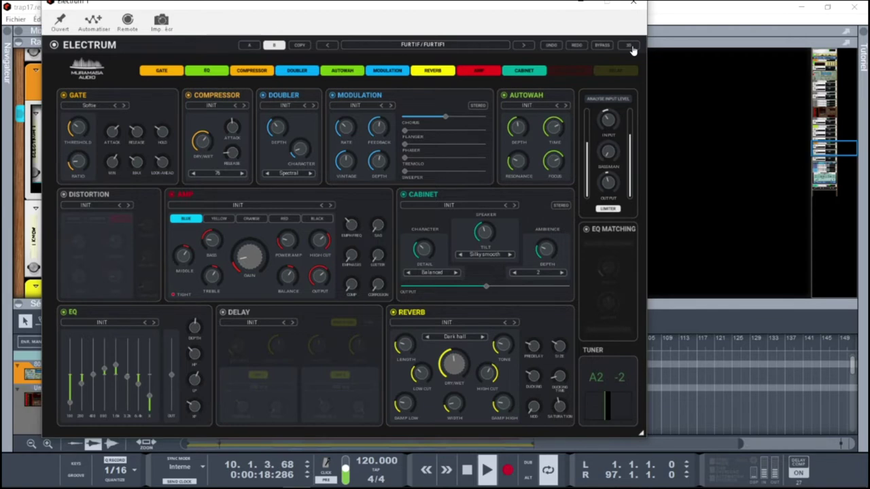
- Audition the 80s chorus, AH clean, American ballad, Artificial history and Bluzer presets from the 1 - Clean folder during playback
left_click(455, 45)
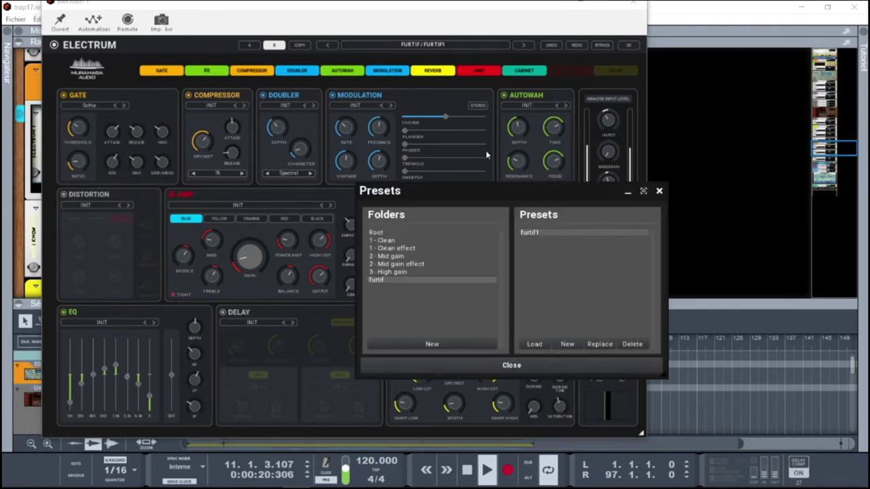
left_click(386, 241)
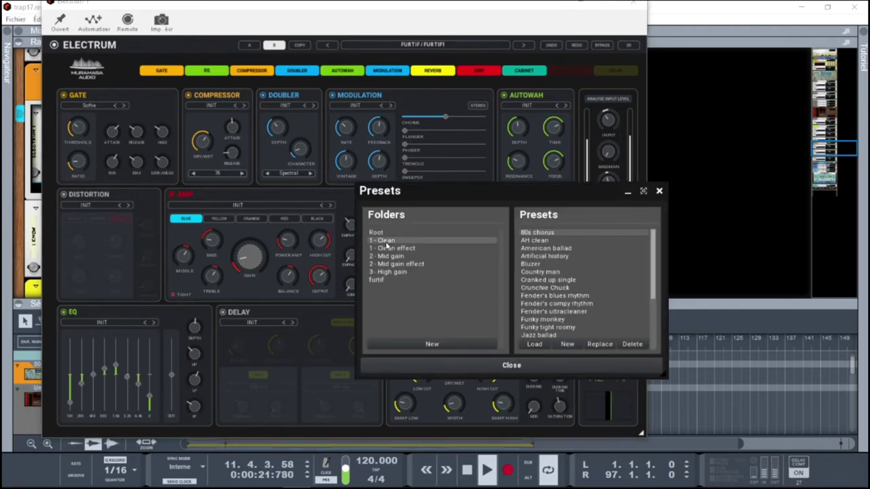
double_click(528, 235)
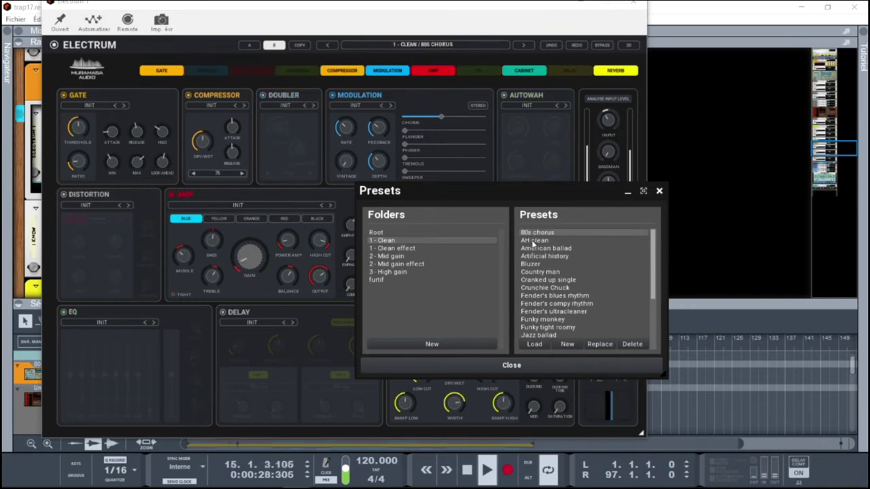
double_click(533, 242)
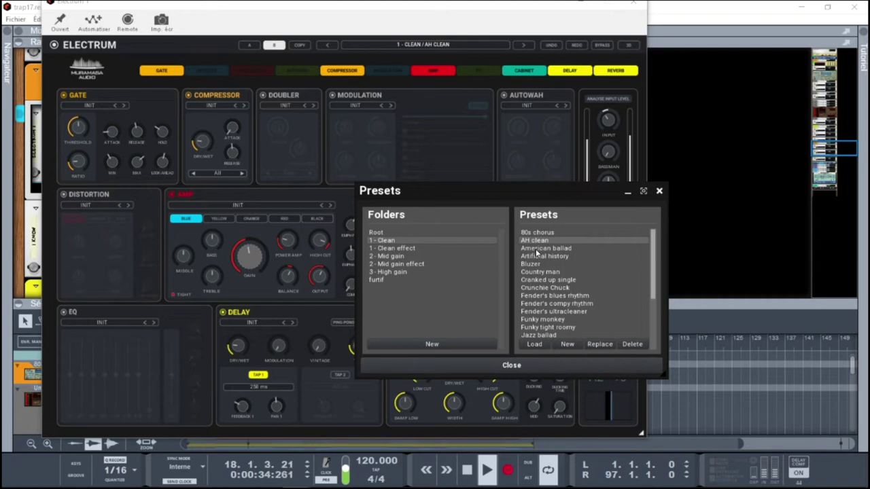
double_click(535, 249)
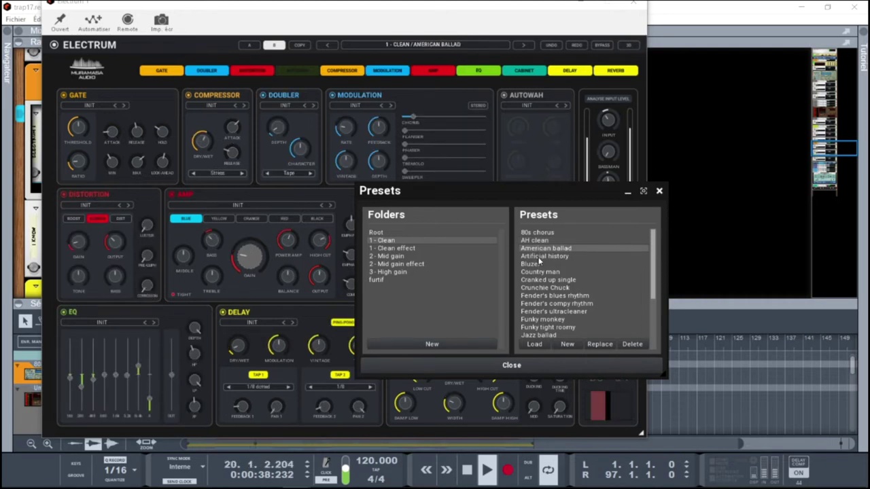
double_click(538, 256)
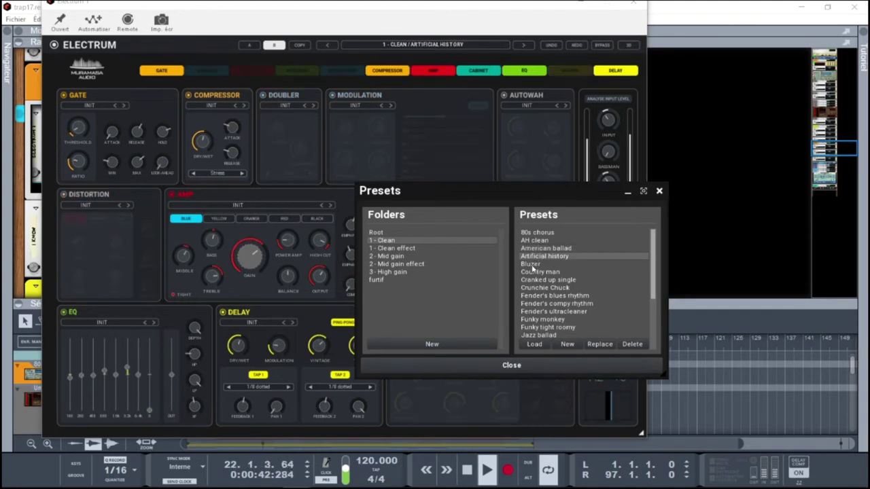
double_click(532, 265)
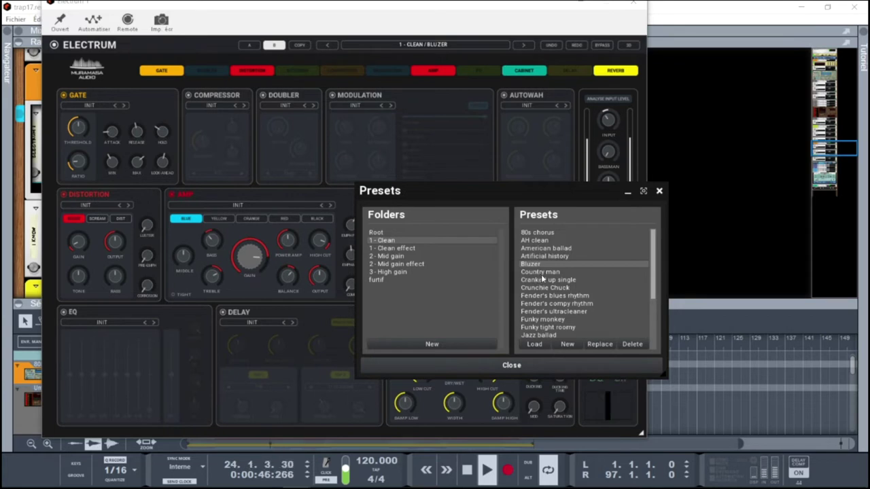
- Audition Country man, Cranked up single, Crunchie Chuck, Fender's blues rhythm and Fender's compy rhythm, load Fender's ultracleaner and close the preset browser
double_click(540, 272)
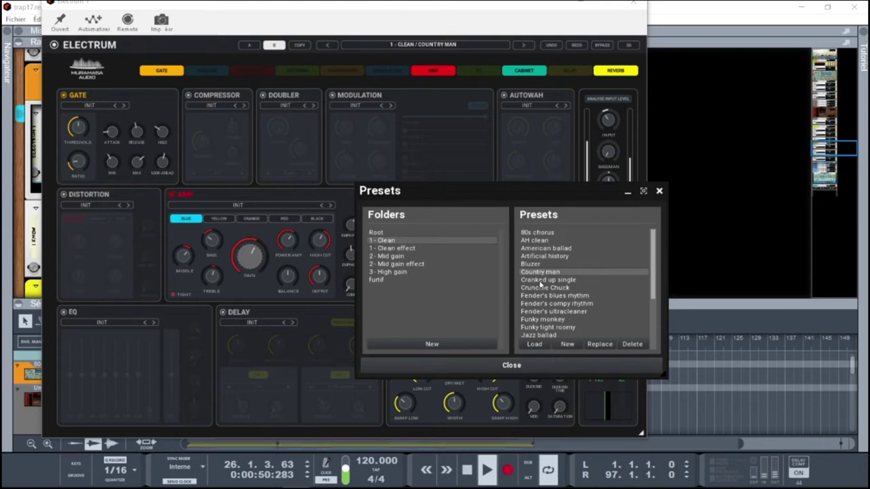
double_click(541, 281)
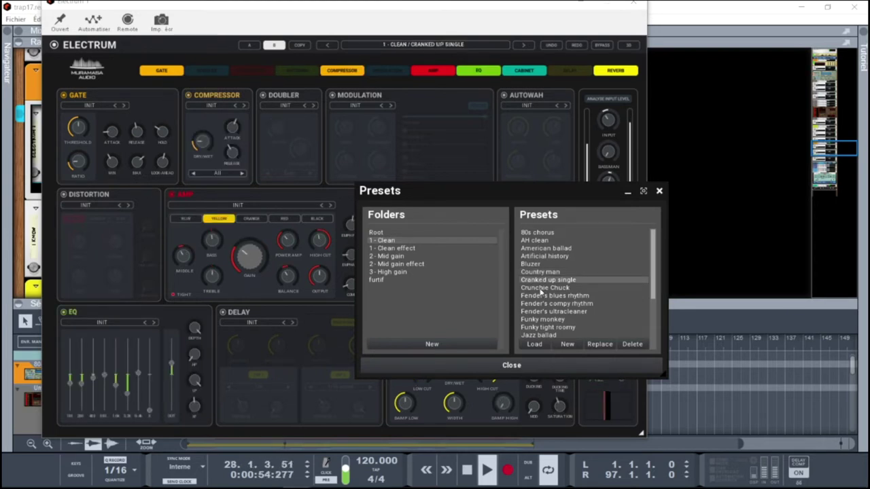
double_click(542, 289)
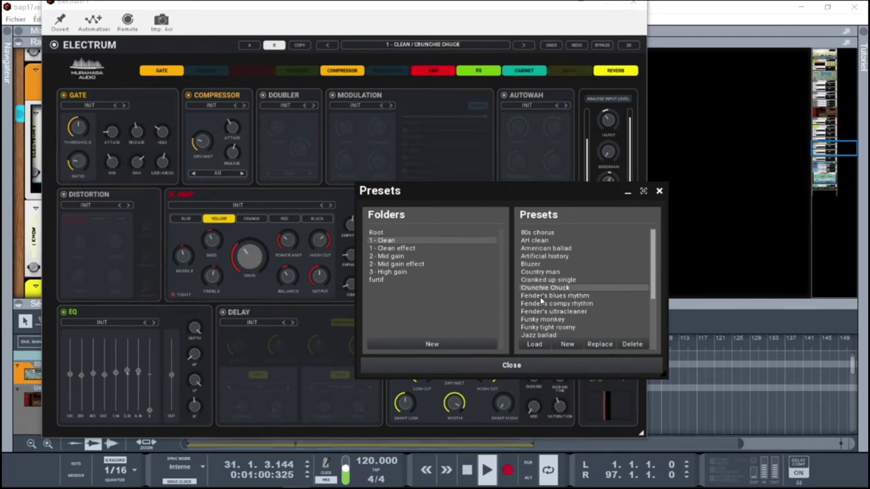
double_click(541, 296)
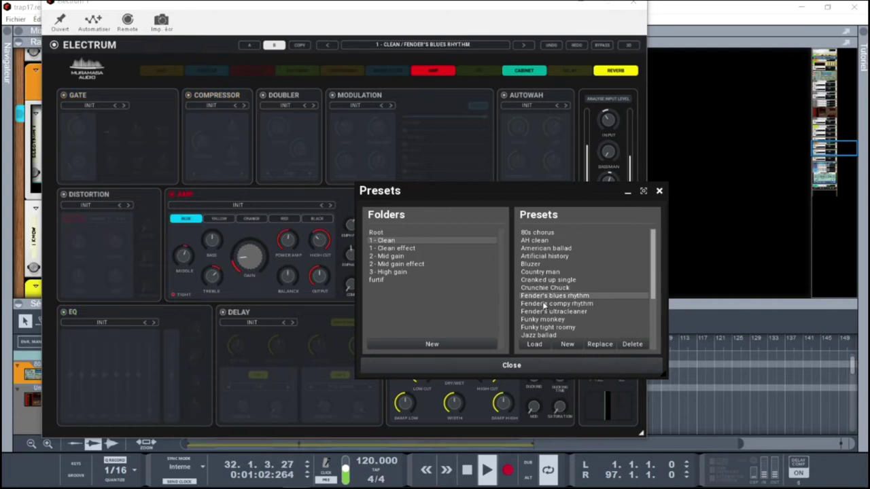
double_click(544, 304)
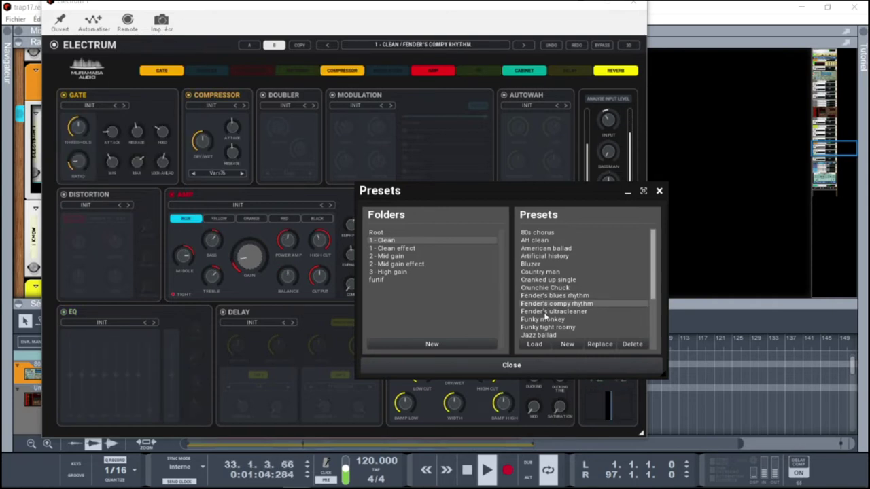
double_click(545, 313)
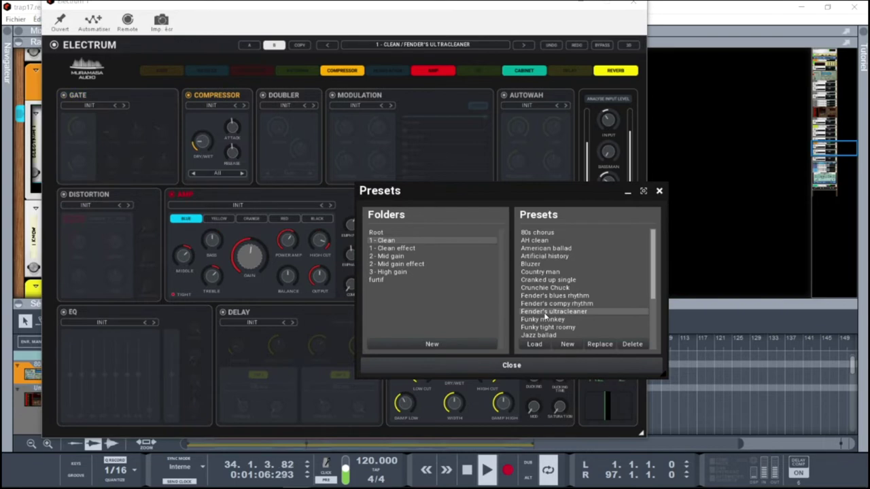
left_click(659, 191)
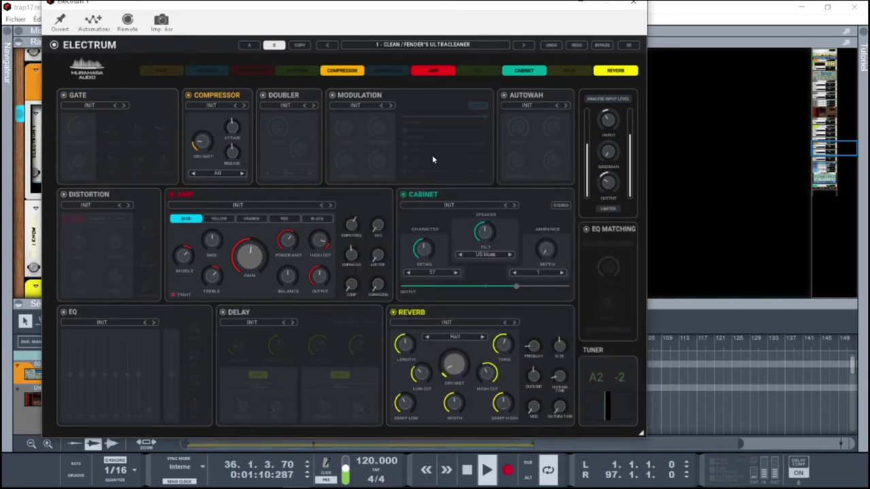
- Turn on the Doubler and Modulation modules and raise the Flanger amount to a little under half
key("space")
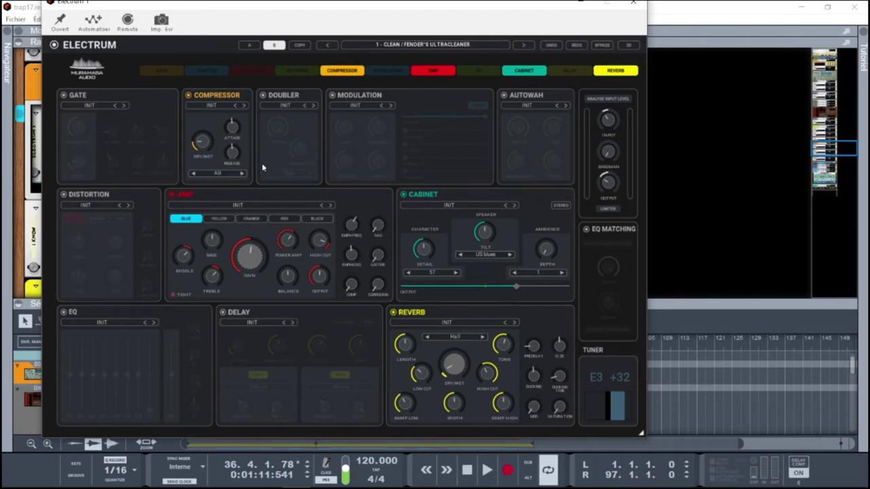
left_click(264, 96)
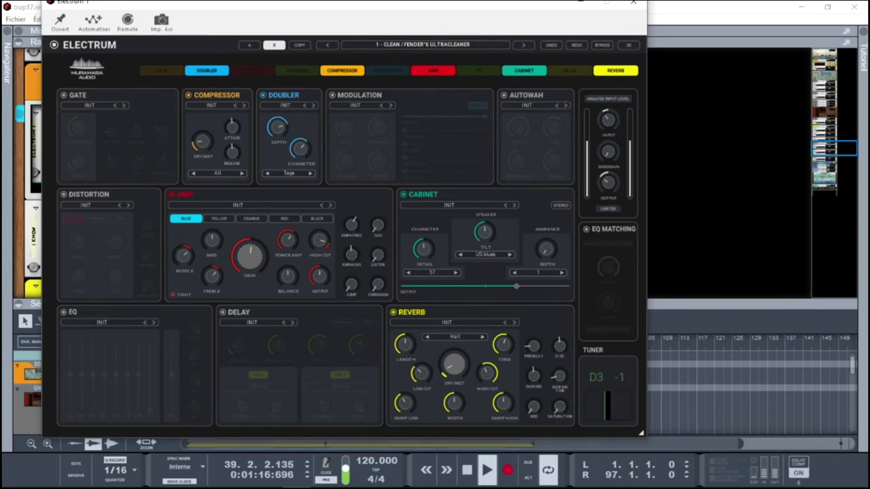
left_click(331, 96)
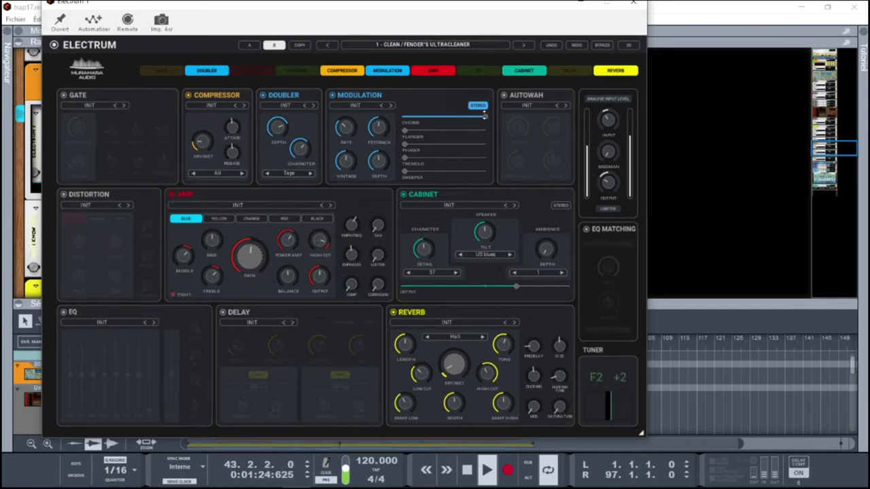
left_click_drag(405, 130, 437, 130)
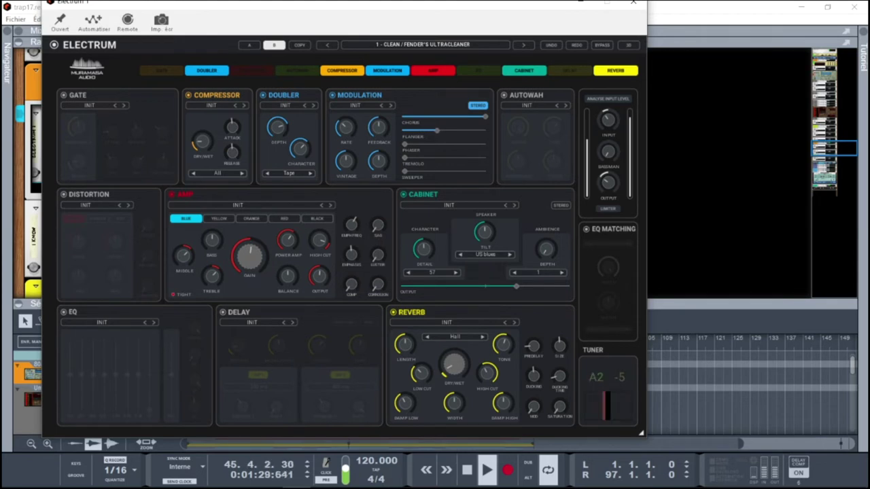
- Audition the Modulation presets Railway, Tempolo and Old Day, and load Light chorus
left_click(354, 106)
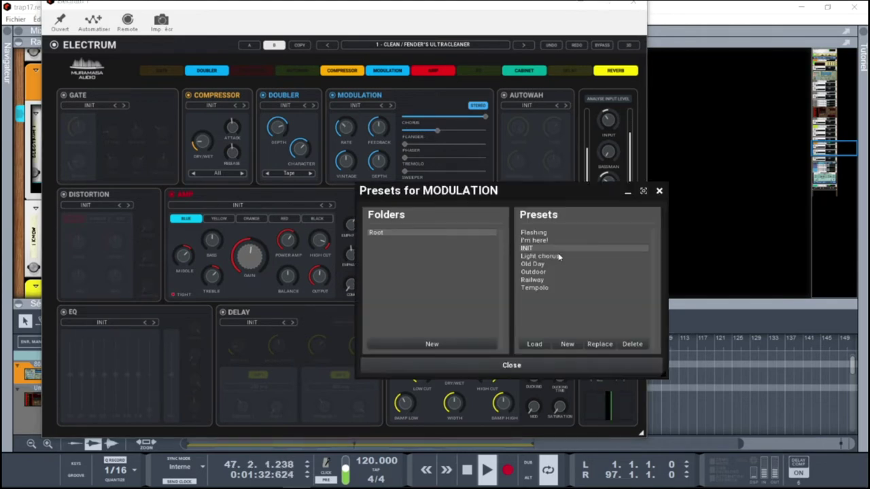
left_click(532, 281)
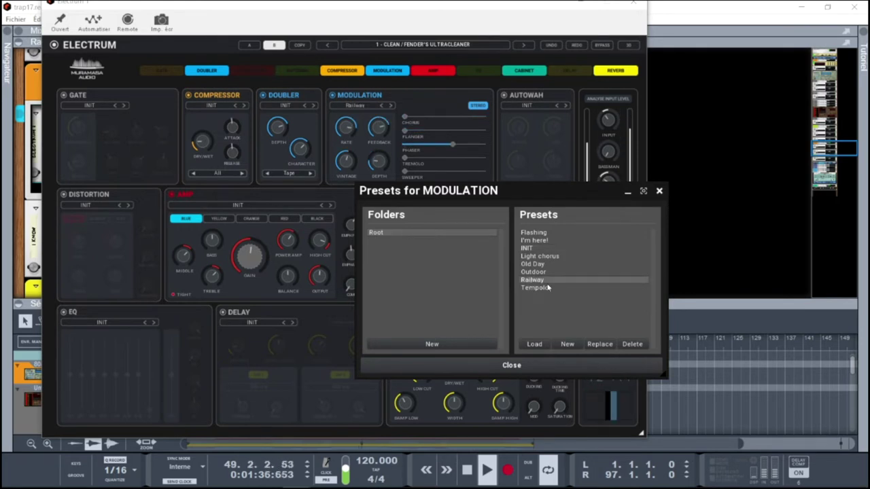
left_click(530, 290)
left_click(530, 264)
left_click(531, 256)
- Raise the Modulation's Chorus and Flanger amounts to a little over half and close its preset browser
left_click_drag(424, 118, 426, 117)
double_click(404, 138)
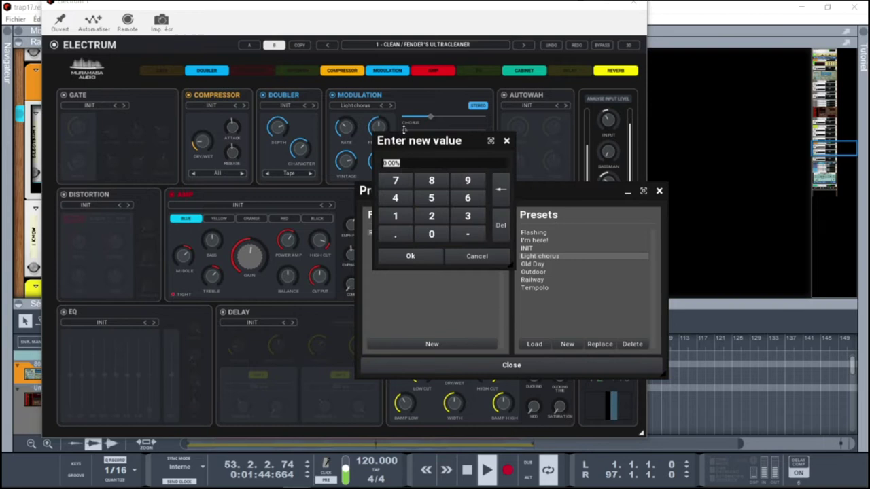
left_click(507, 141)
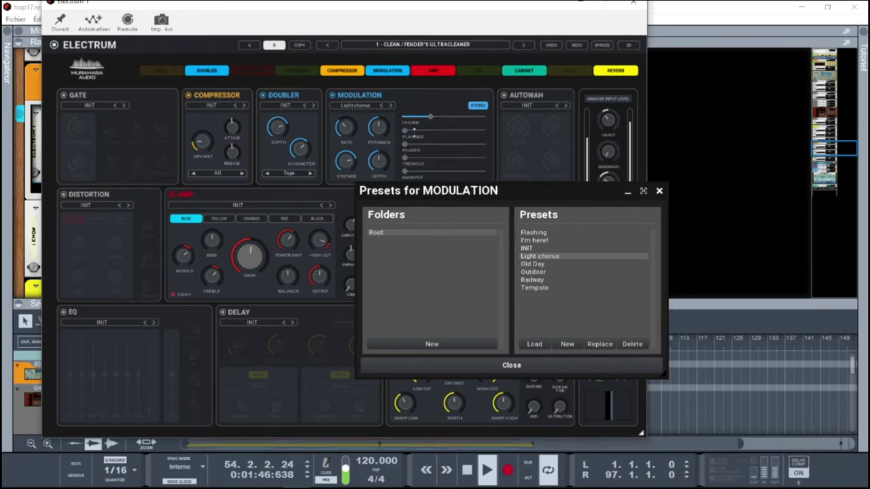
left_click(659, 191)
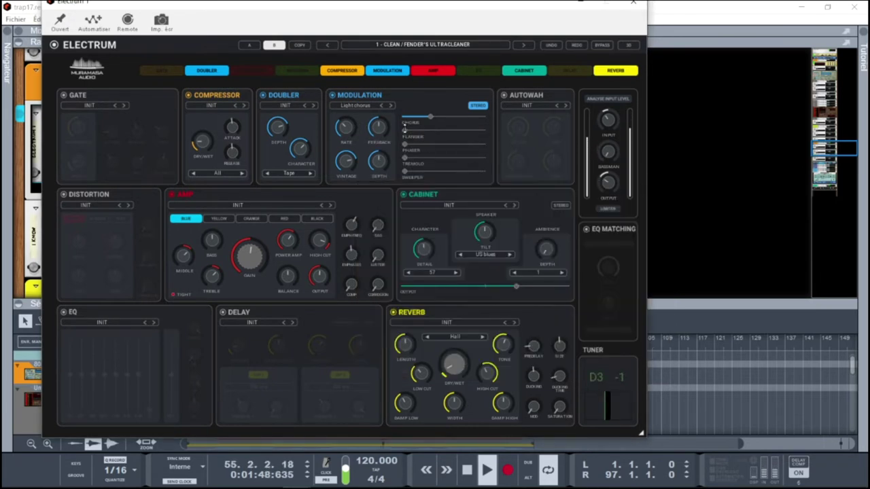
left_click_drag(406, 130, 454, 117)
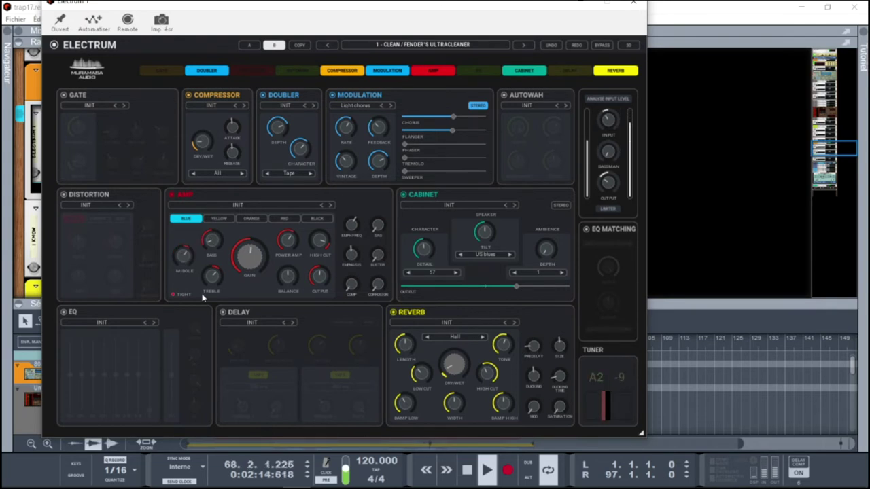
- Turn on the EQ, placed right after the Distortion slot in the chain, and shape it with reduced lows and highs and raised mids
left_click(63, 312)
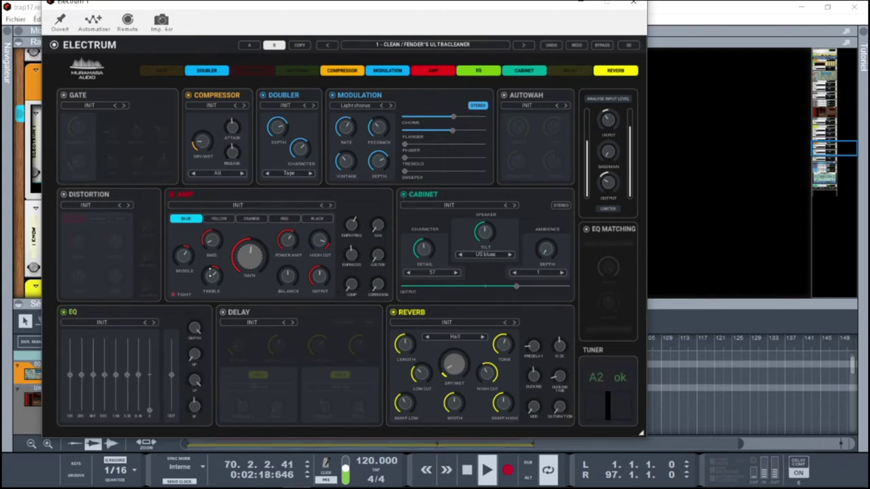
left_click_drag(478, 73, 296, 74)
left_click_drag(70, 378, 70, 401)
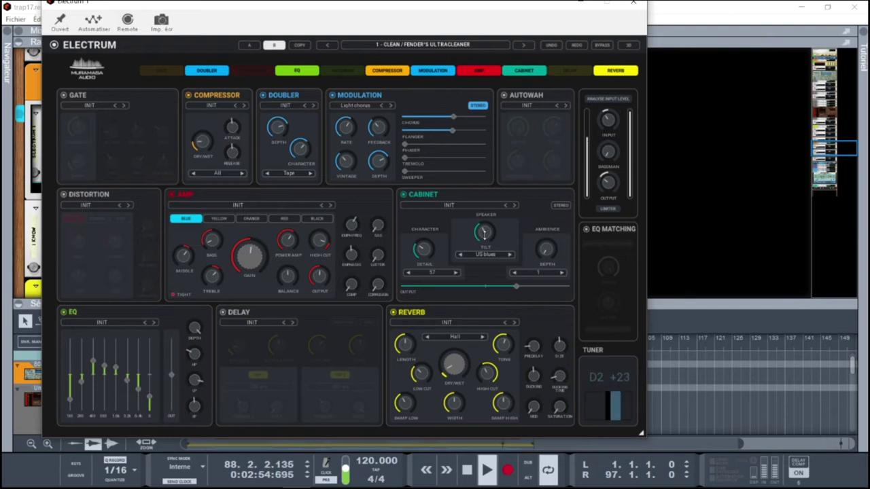
- Turn on the Autowah, move it between Modulation and Amp in the signal chain, and slightly lower the Cabinet output
left_click(504, 96)
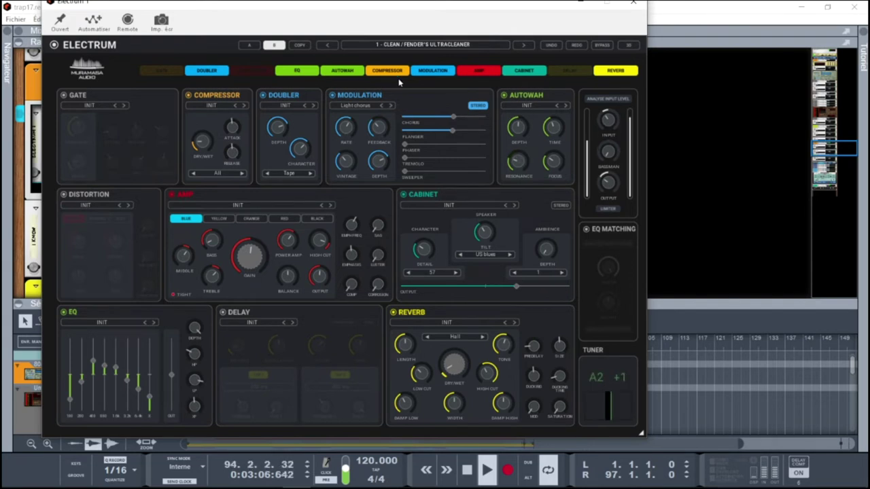
left_click_drag(323, 76, 457, 80)
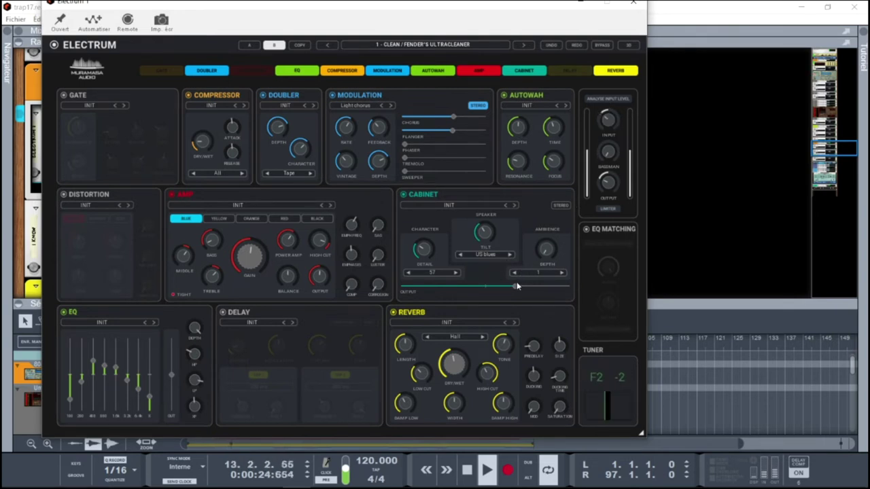
left_click_drag(516, 284, 505, 285)
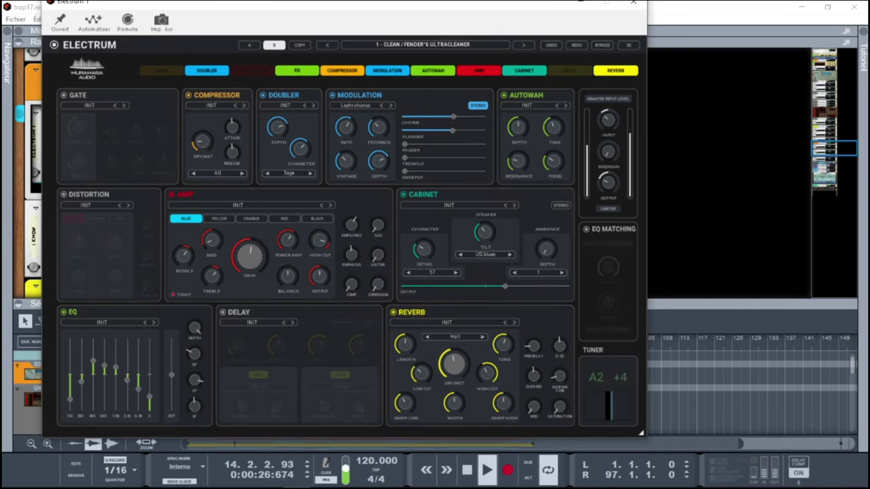
- Audition the Distortion module in Boost, Scream and Dist modes, and switch the module off again
left_click(63, 195)
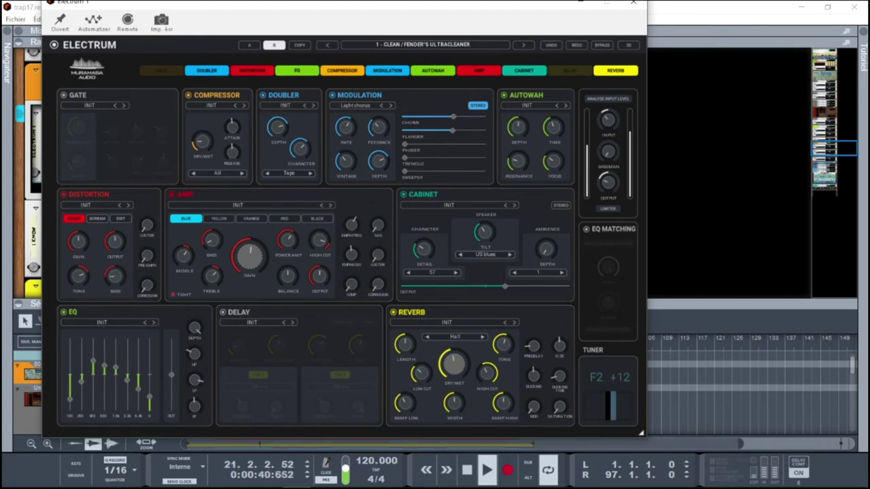
left_click(97, 218)
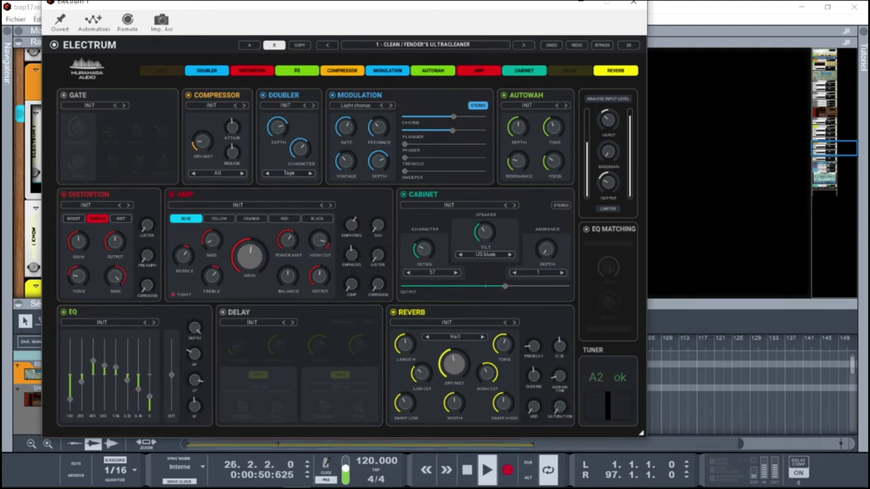
left_click(121, 219)
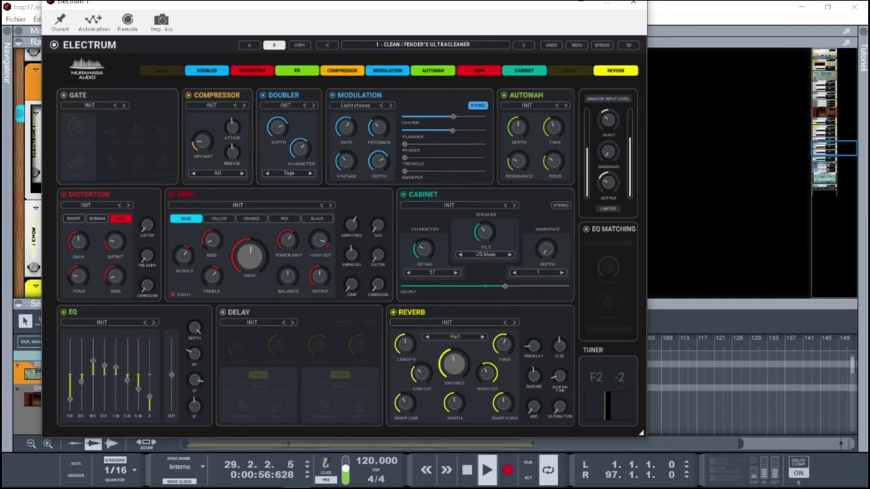
left_click(62, 195)
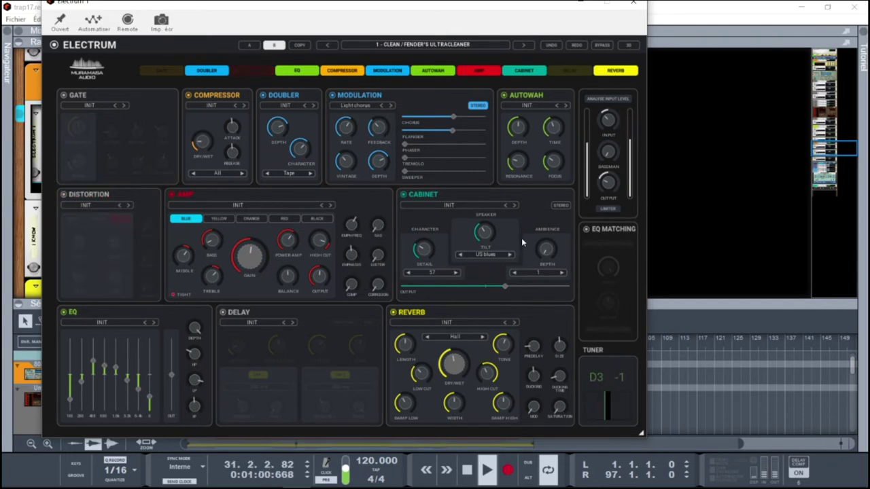
- Enable Stereo on the Cabinet and raise its output slightly and its Ambience depth
left_click(561, 205)
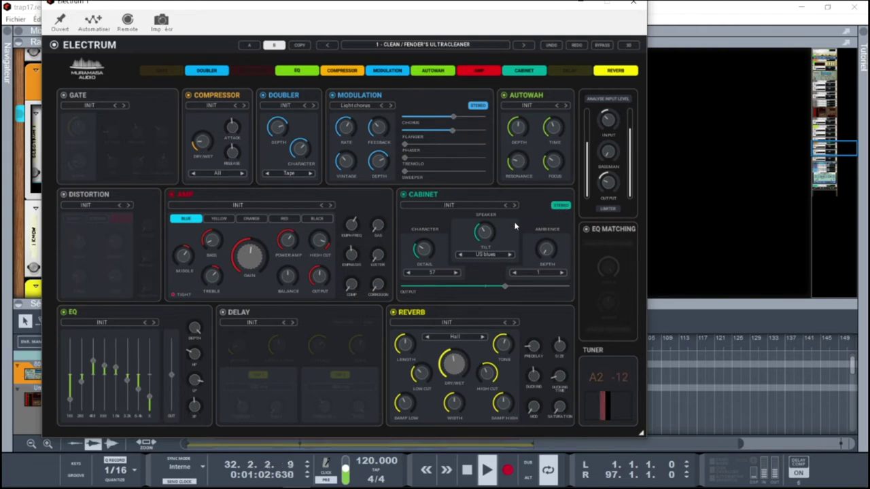
left_click_drag(505, 287, 508, 286)
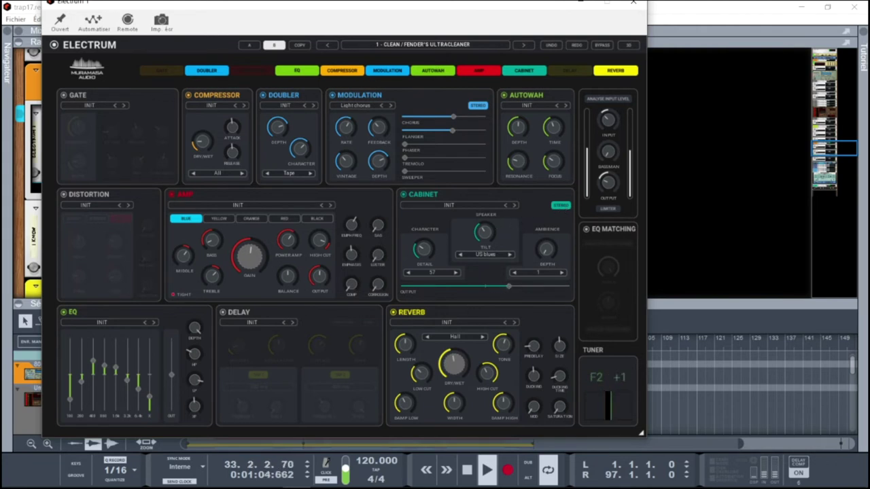
left_click_drag(545, 249, 545, 243)
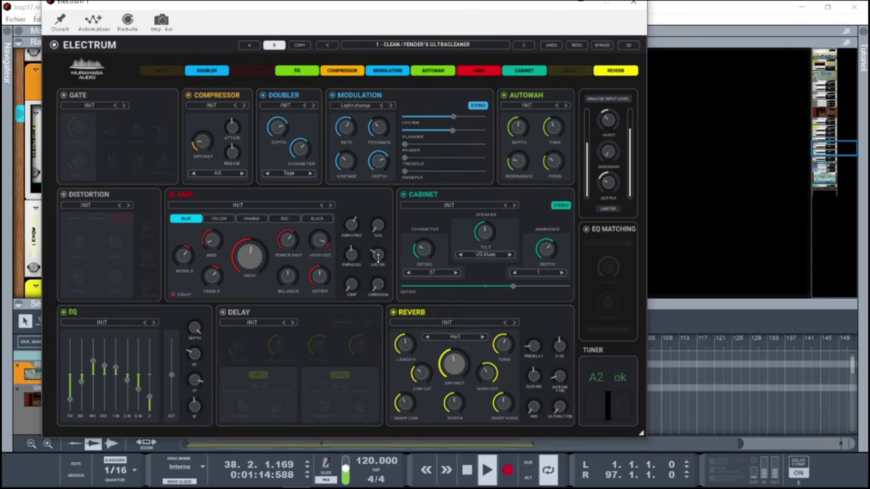
- Enlarge the Electrum editor window, compare the sound with bypass, and close the editor
left_click_drag(641, 433, 706, 453)
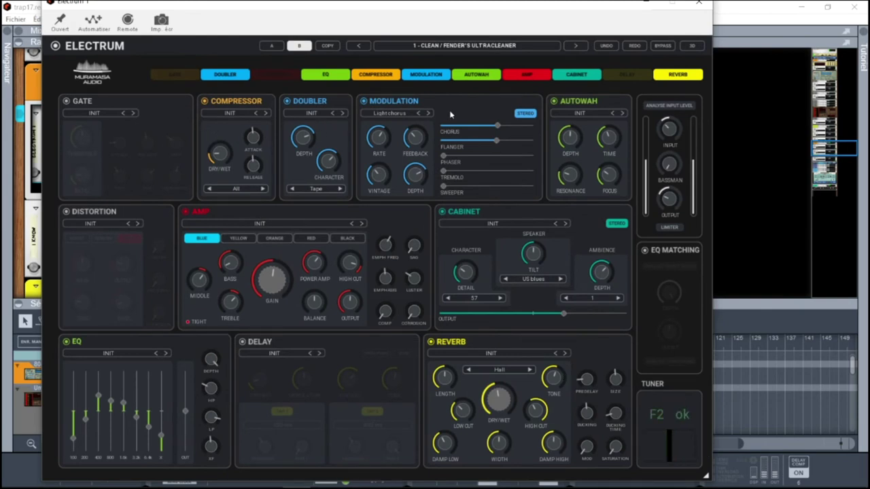
left_click(663, 46)
left_click(702, 6)
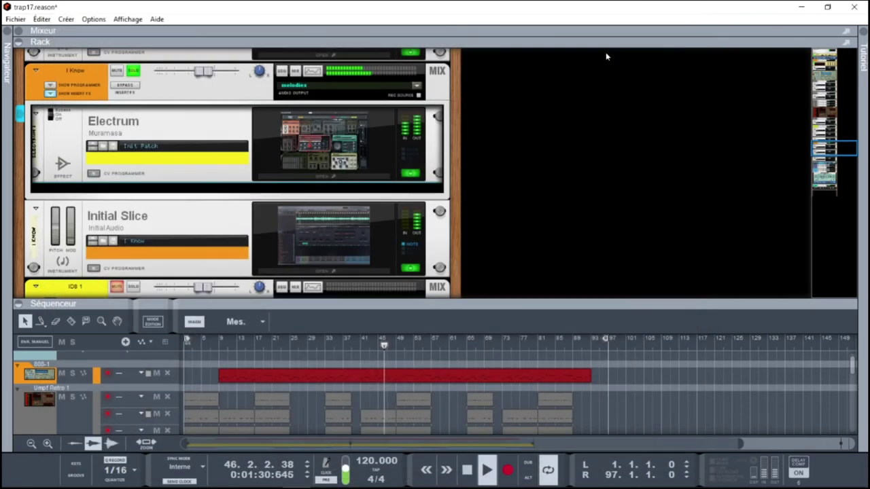
- Unsolo the I Know channel and load the furtif1 preset from the furtif folder into Electrum, closing the editor when done
left_click(135, 70)
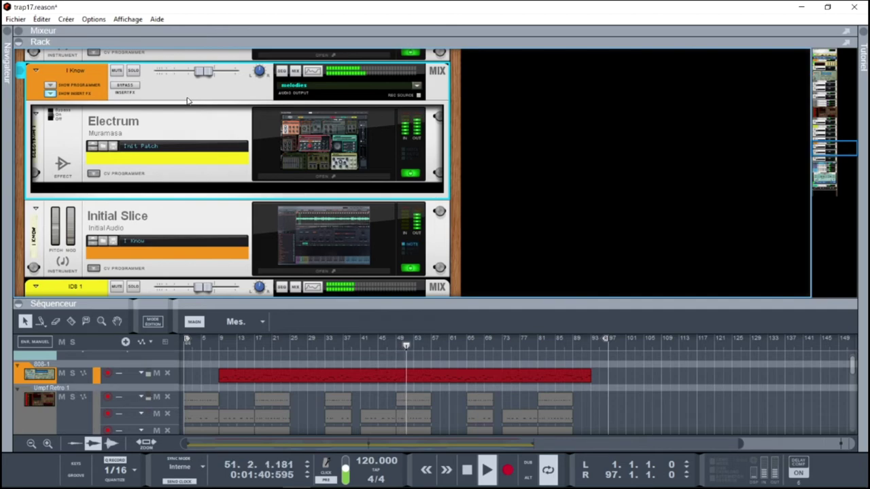
left_click(313, 177)
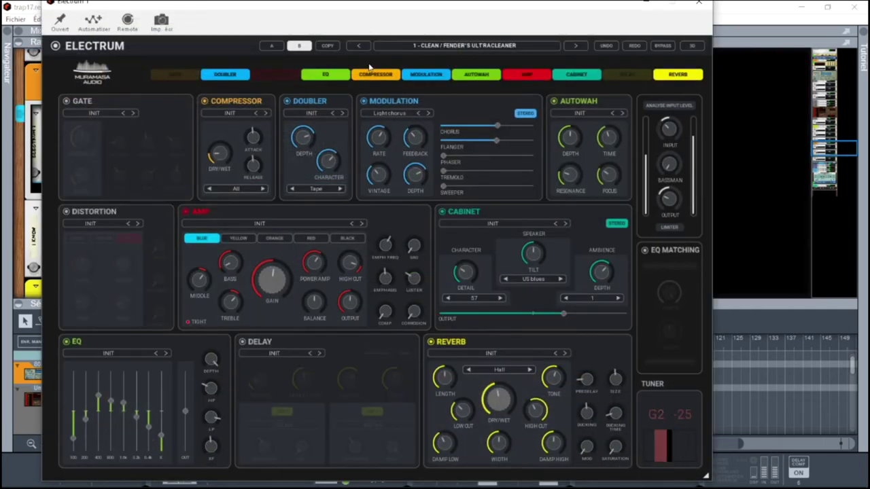
left_click(452, 46)
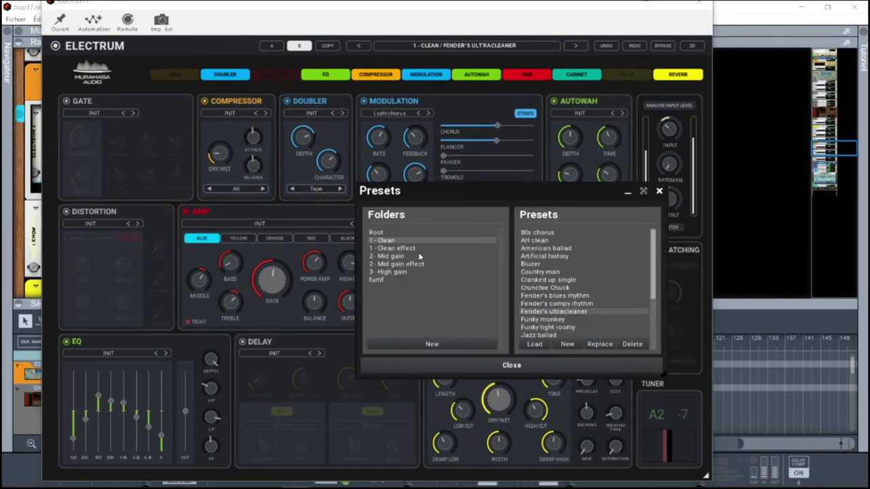
left_click(376, 279)
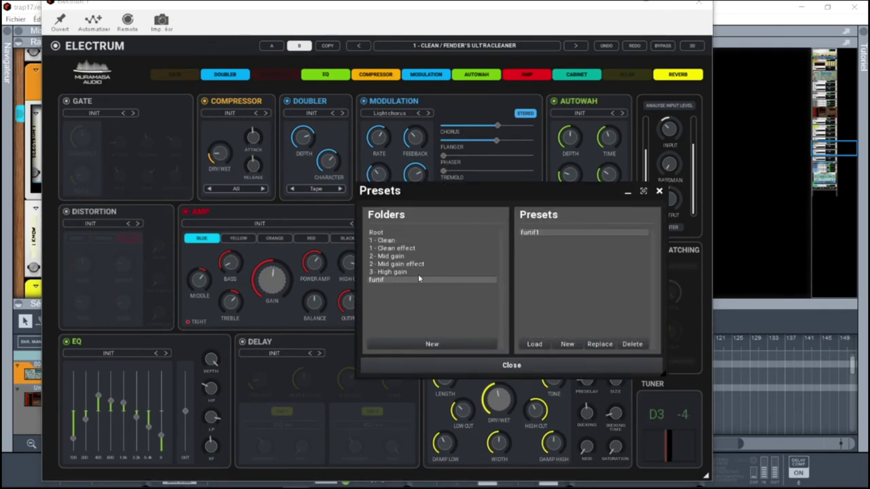
double_click(528, 234)
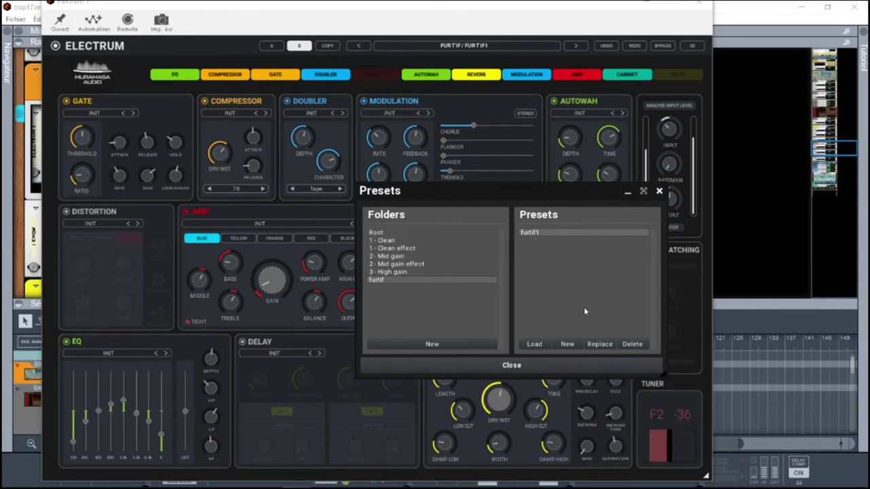
left_click(658, 191)
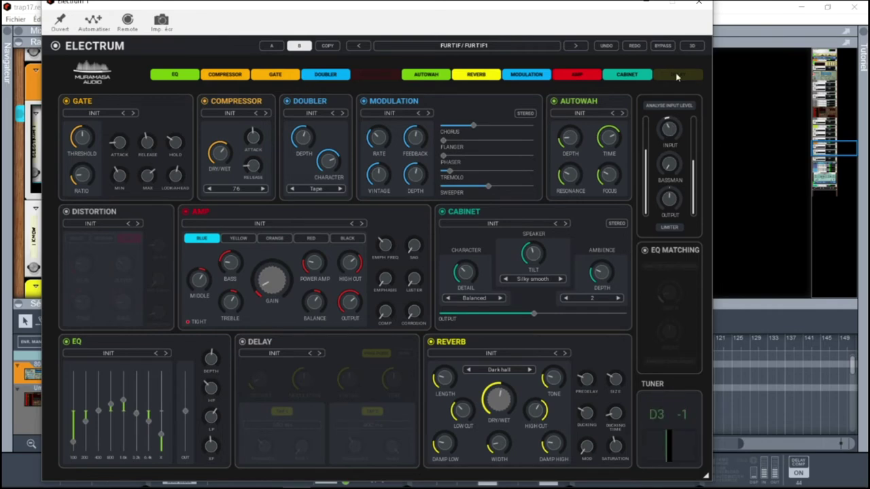
left_click(701, 6)
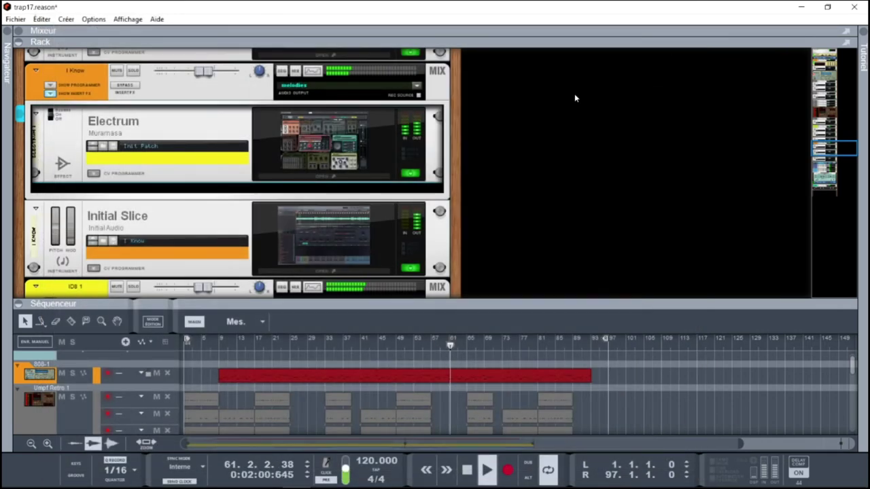
- Show the mixer and listen to the I Know channel in solo, checking its fader level, before returning to the full mix
key("F5")
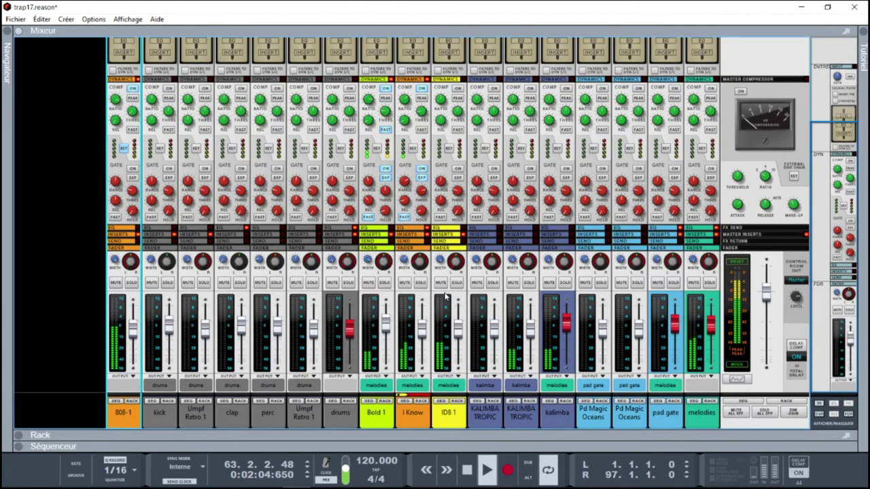
left_click(421, 282)
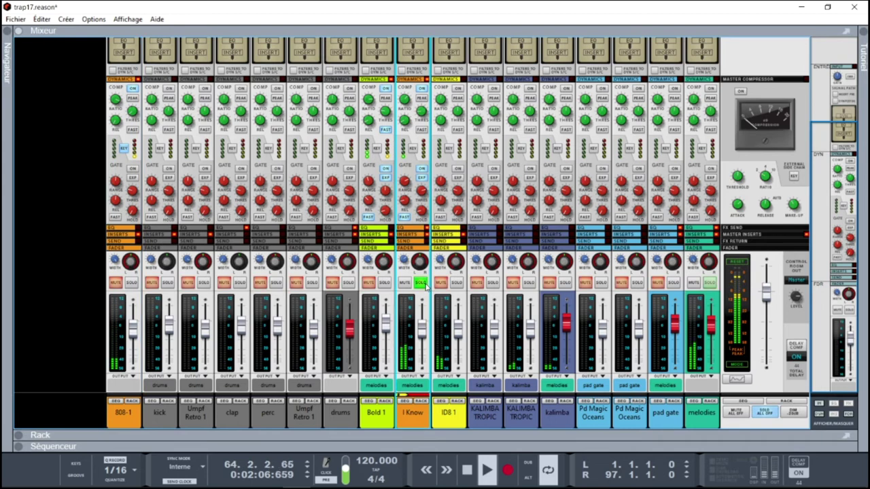
mouse_move(422, 329)
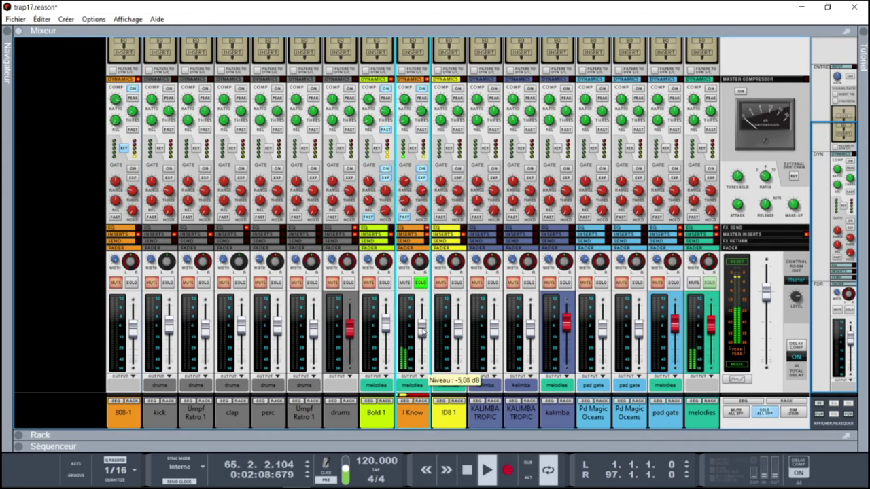
left_click(421, 283)
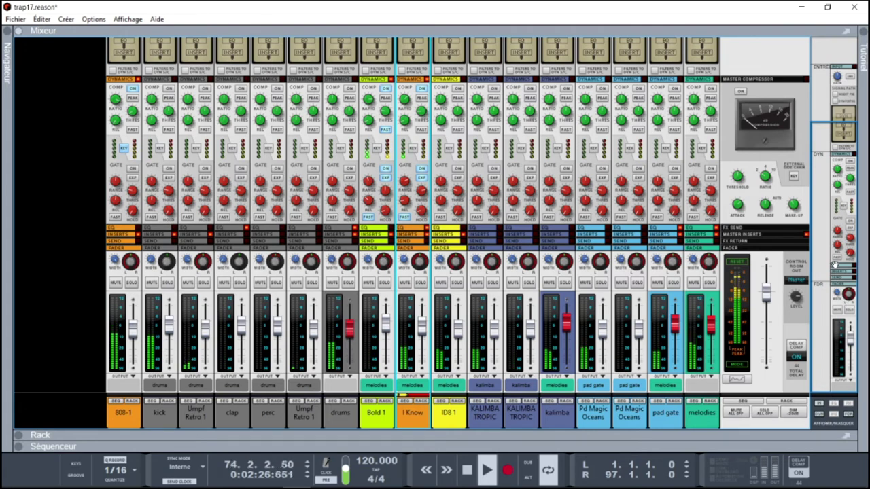
- Return to the rack, open the Electrum editor, and bring up the preset browser for setting A
key("F5")
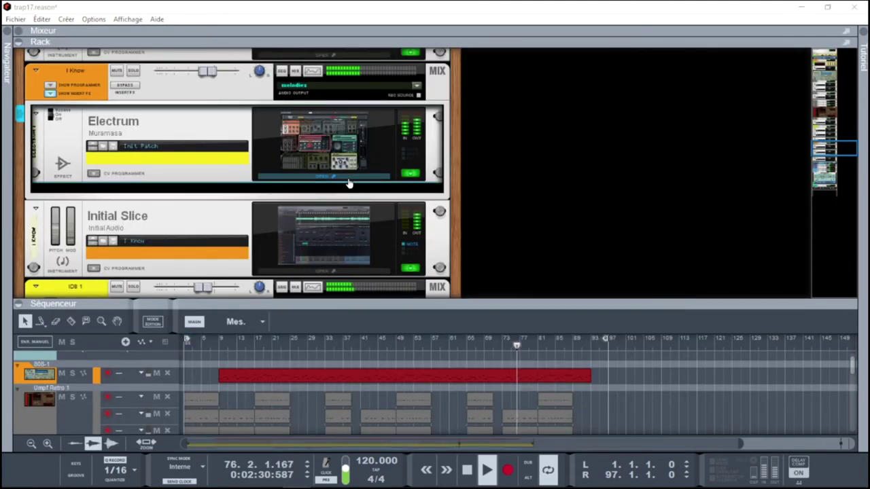
left_click(326, 177)
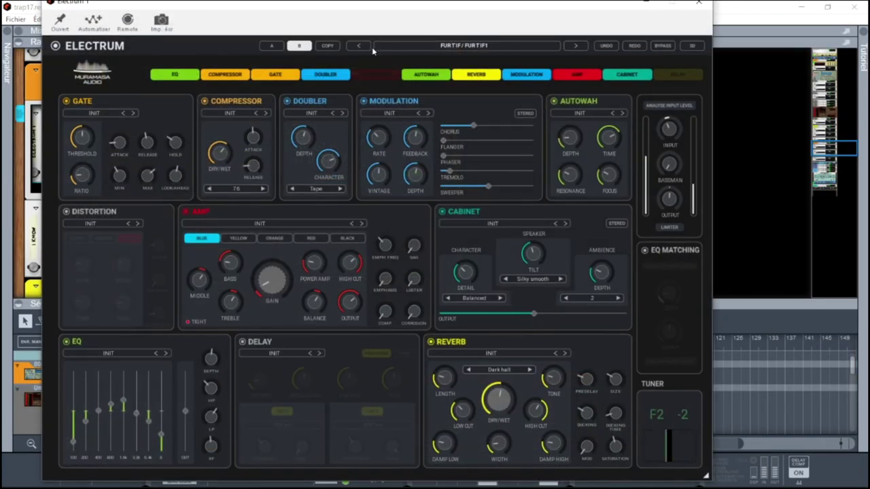
left_click(272, 46)
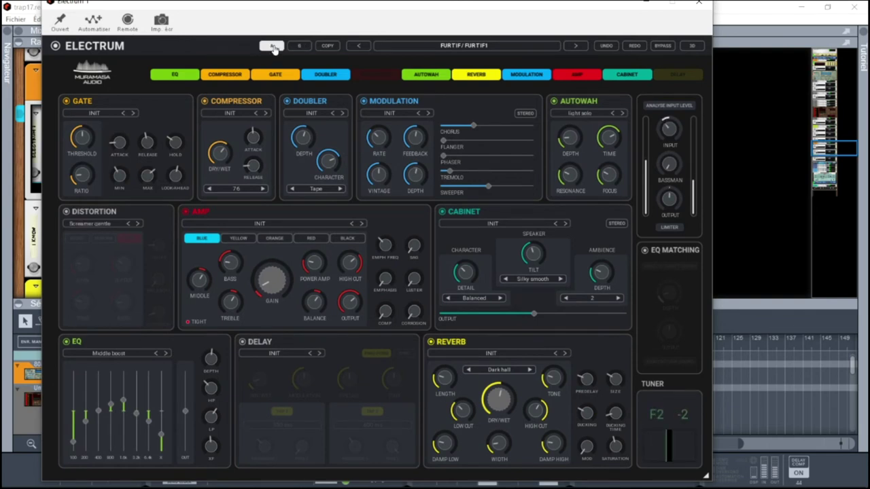
left_click(464, 45)
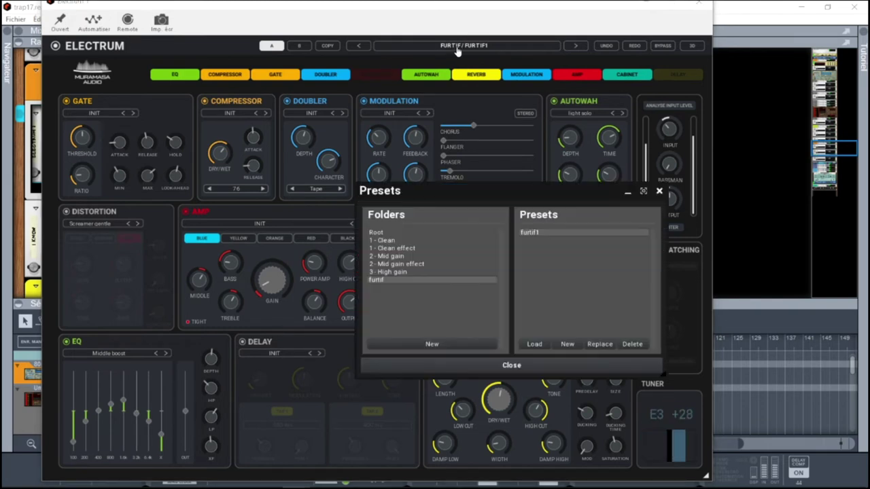
- Audition the Evil riffman, Heavy humbuckers and Kill the Jack presets from the 3 - High gain folder
left_click(386, 272)
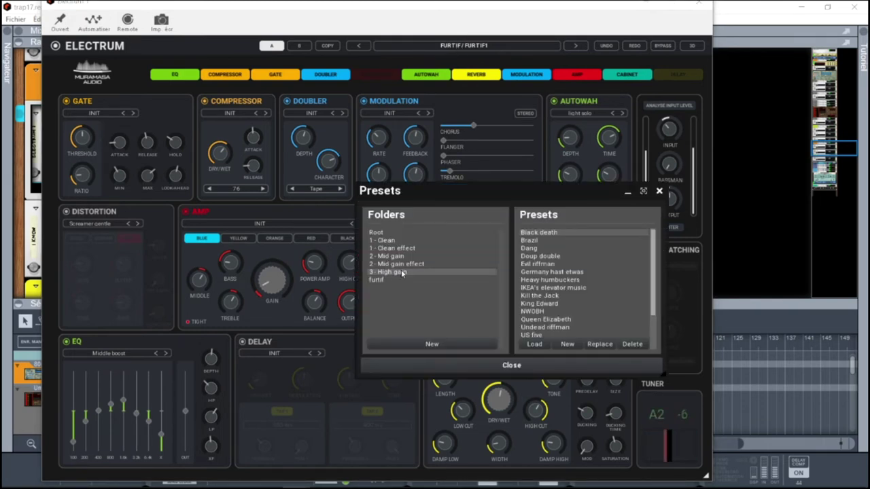
left_click(530, 257)
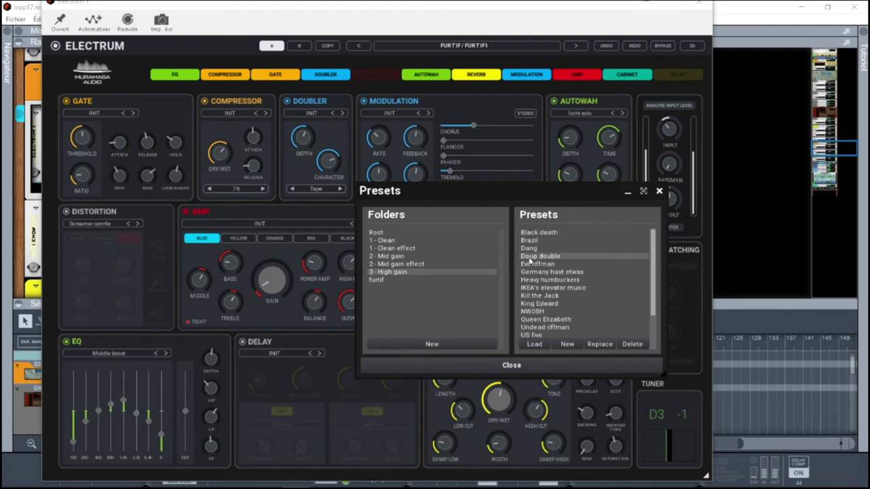
left_click(530, 265)
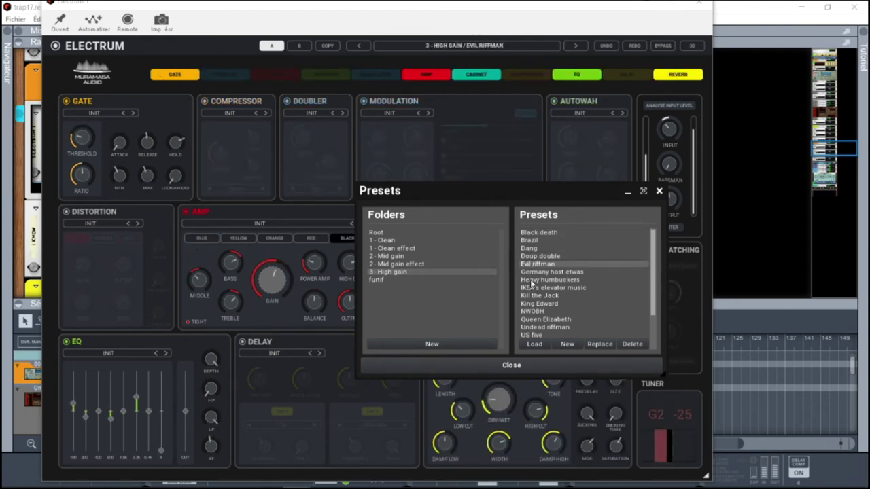
left_click(530, 281)
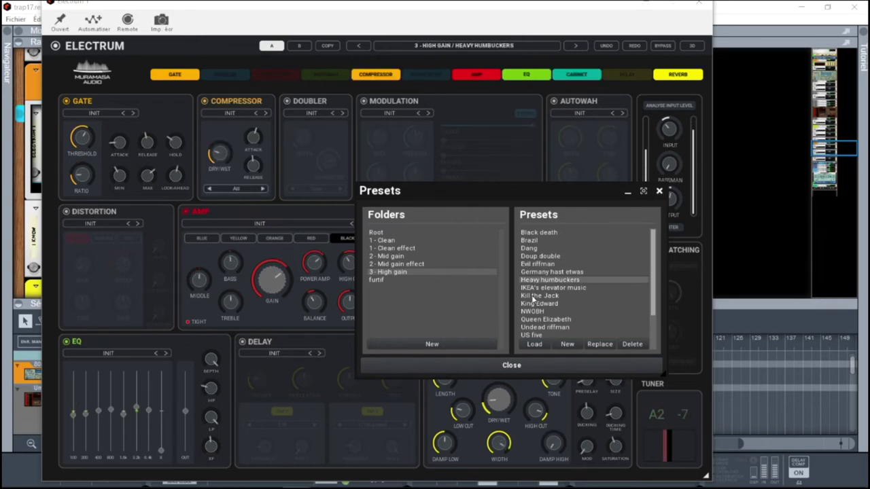
left_click(534, 297)
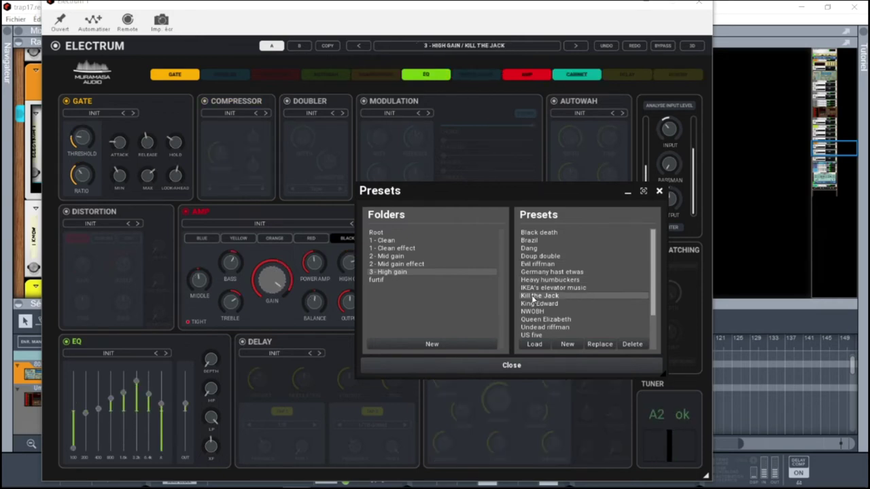
- Audition Gibson's humbuckator, Fender's crunch, Jazzy solo and London street art from the 2 - Mid gain preset folder
left_click(385, 256)
left_click(531, 272)
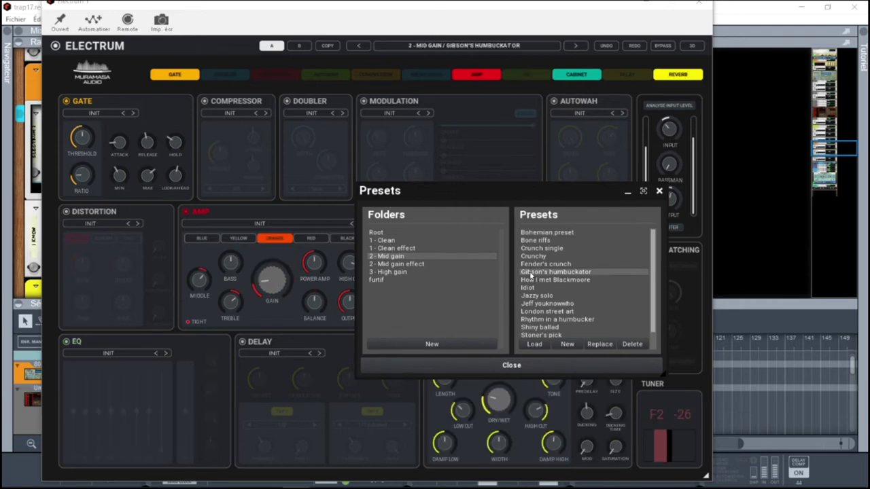
left_click(537, 263)
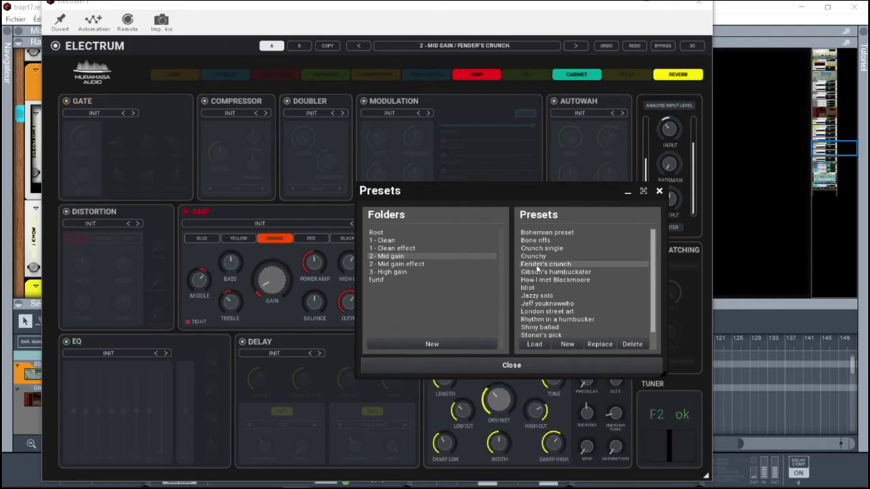
left_click(535, 258)
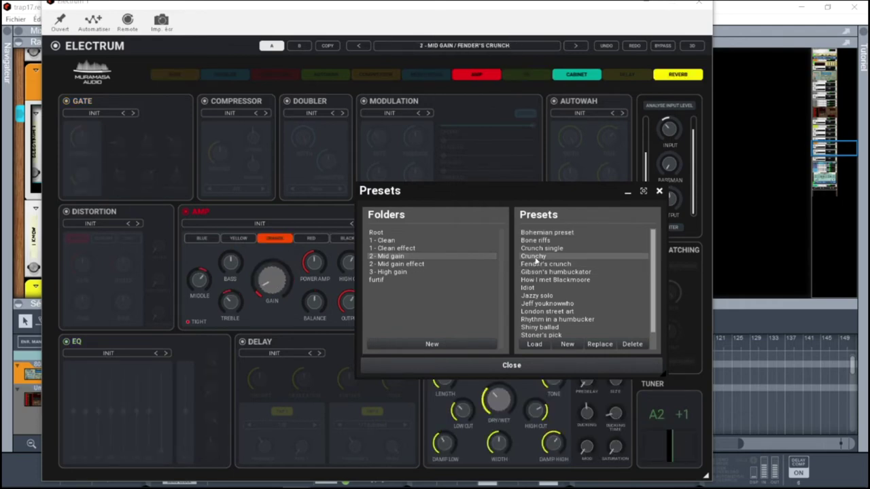
left_click(537, 297)
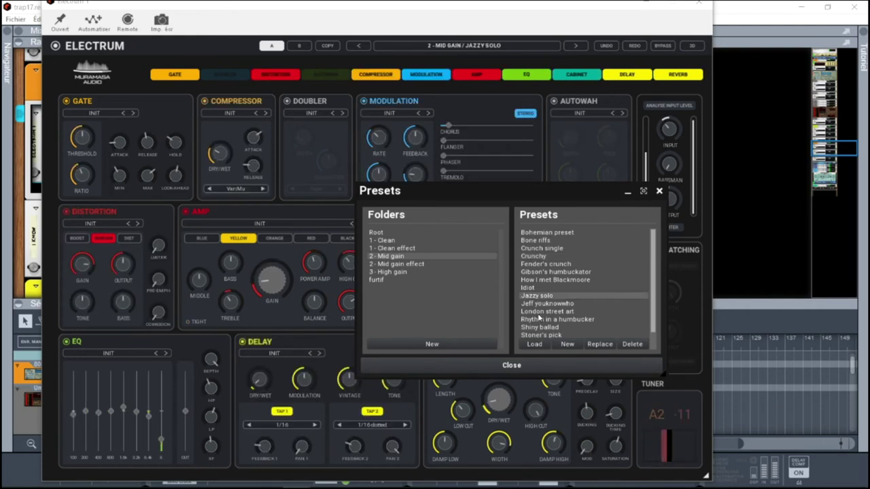
left_click(539, 313)
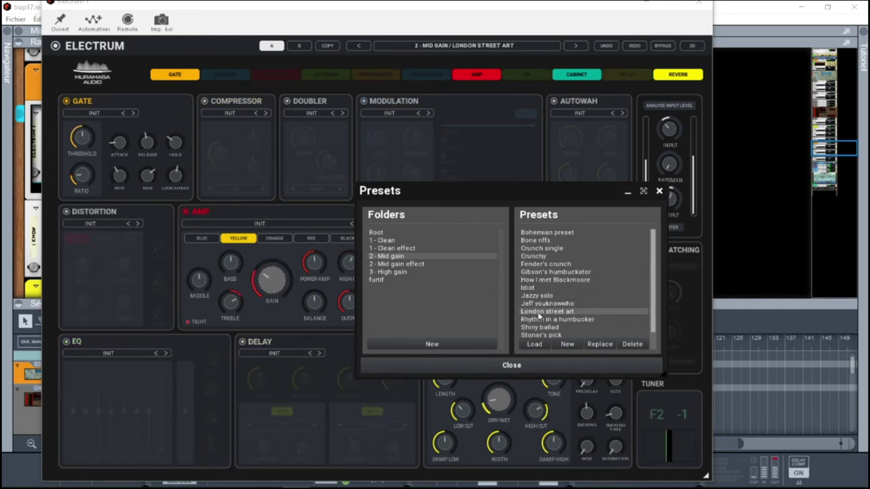
left_click(539, 320)
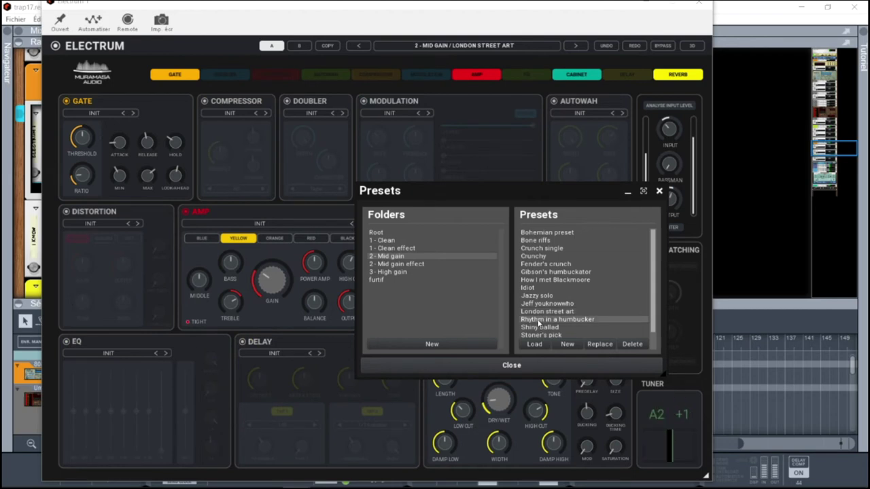
- Load the Shiny ballad preset, close the preset browser, and raise the Flanger amount in the Modulation module
left_click(539, 327)
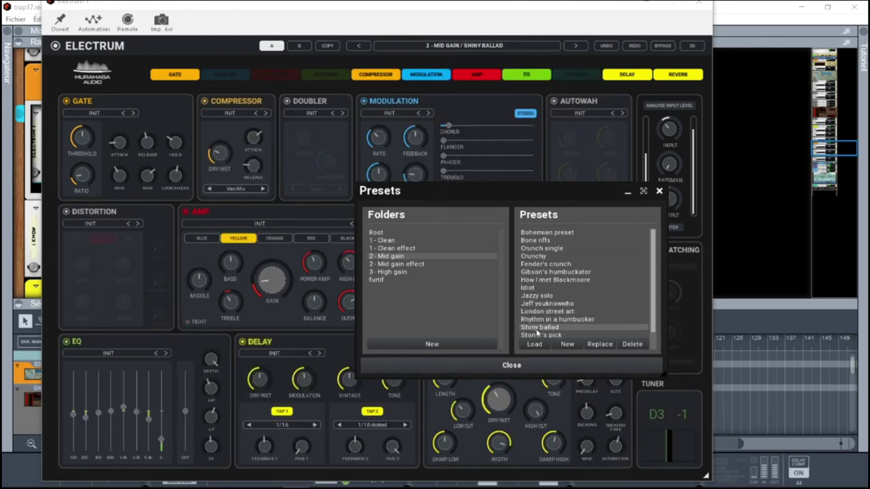
left_click_drag(653, 265, 653, 304)
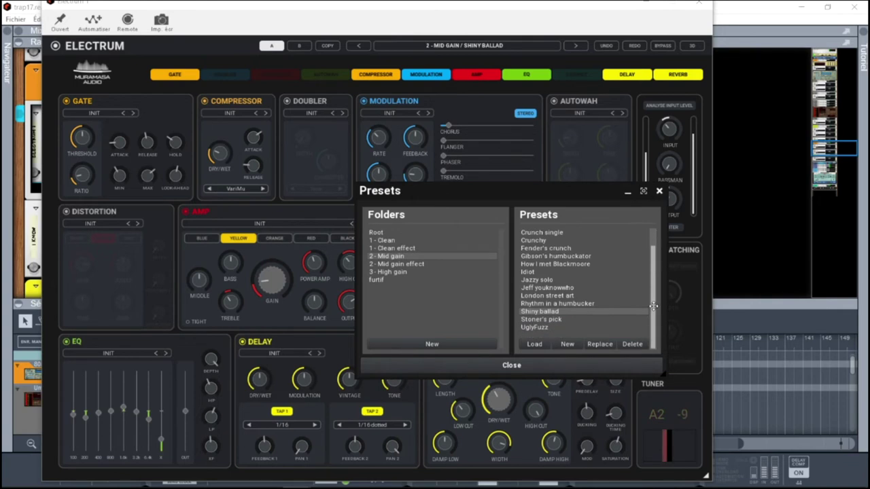
left_click(659, 193)
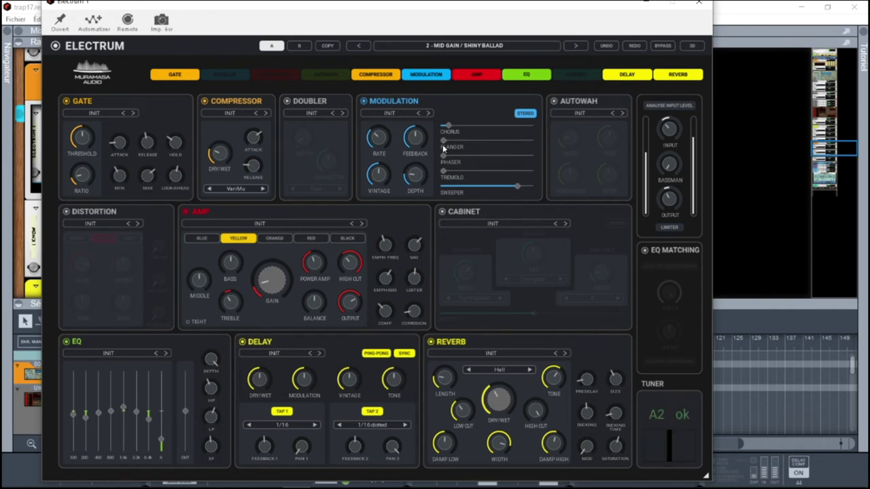
left_click_drag(472, 140, 478, 140)
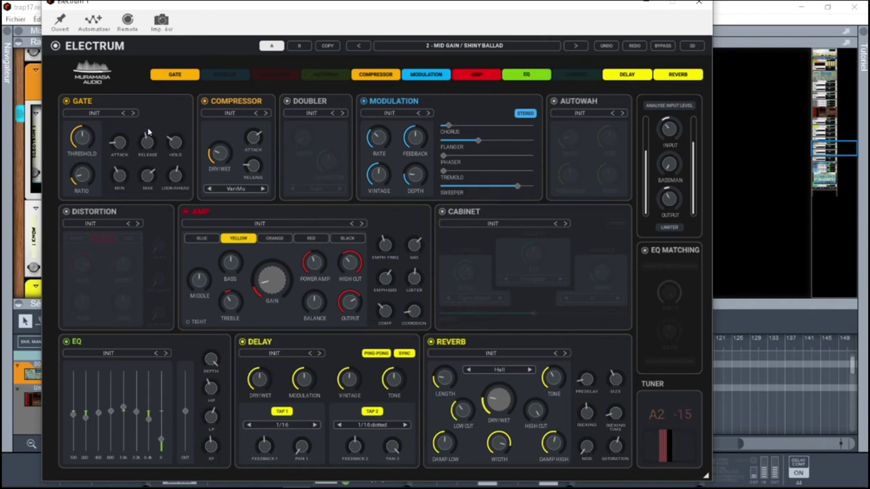
- Raise the Amp's gain, compare its Blue and Yellow models keeping Yellow, and lower the bass
left_click(200, 240)
left_click_drag(269, 286, 269, 263)
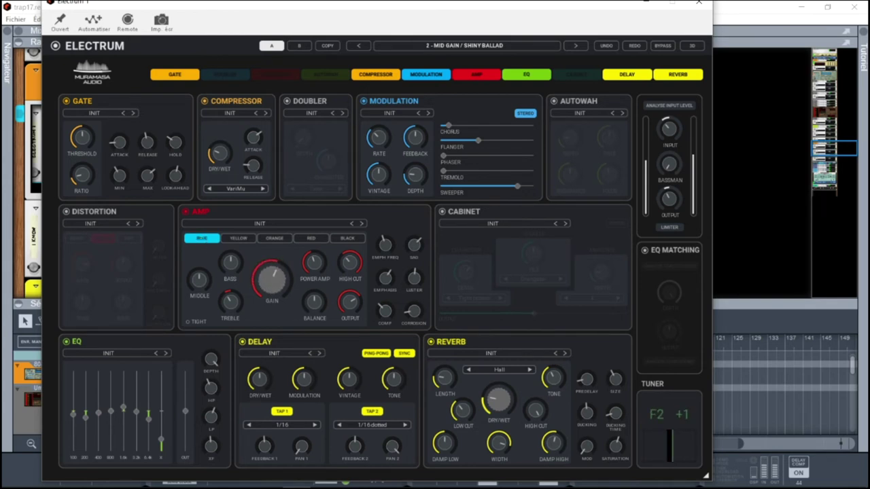
left_click(240, 240)
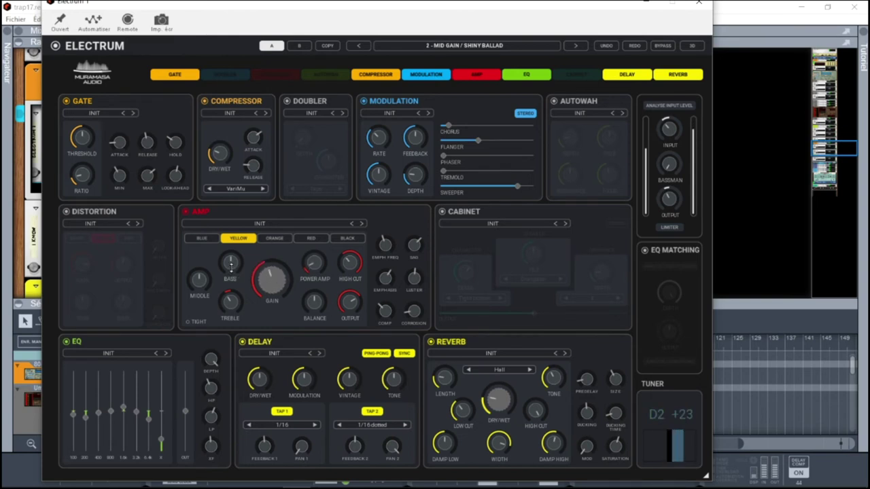
left_click_drag(230, 262, 231, 269)
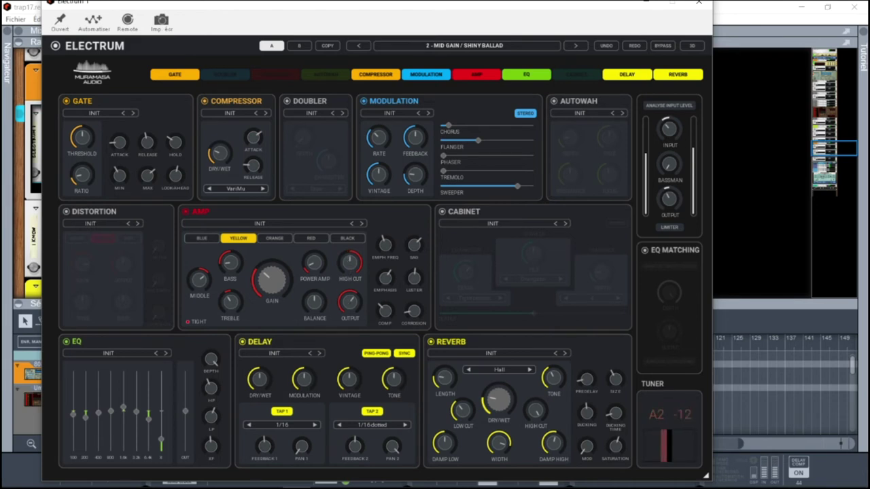
- Turn on the Cabinet, set its speaker to Classic green, and raise the Ambience depth
left_click(442, 212)
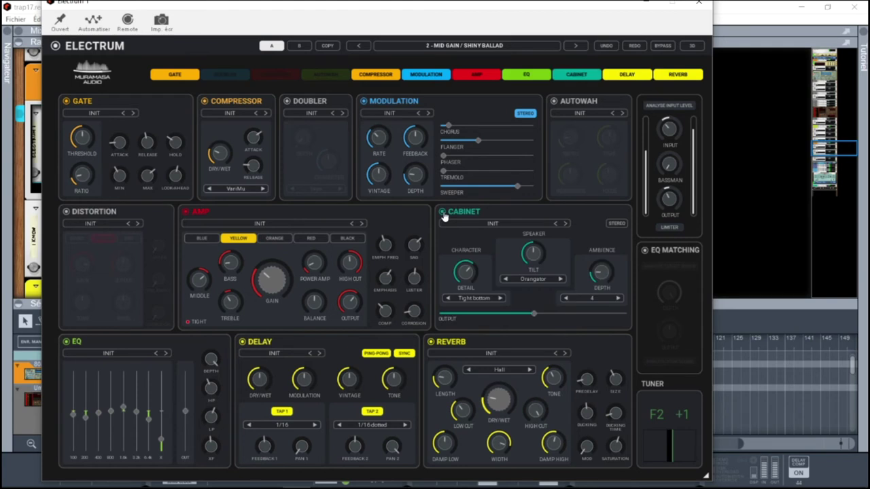
left_click(540, 279)
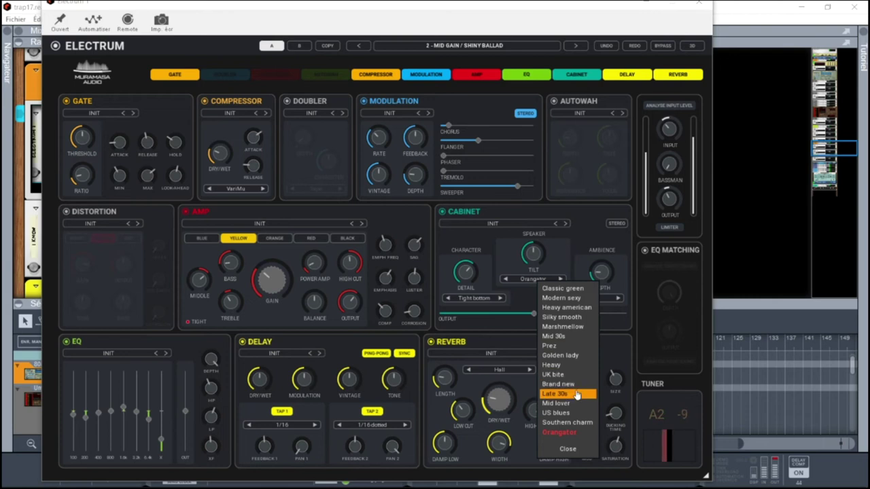
left_click(566, 289)
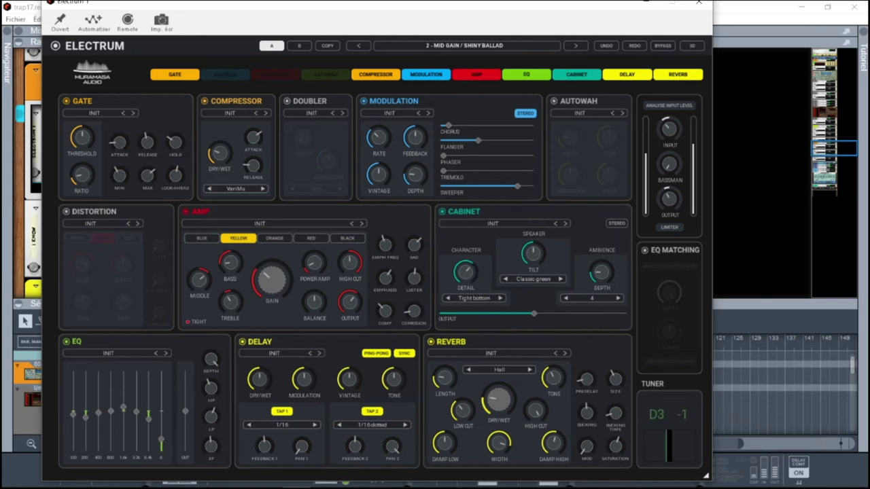
double_click(603, 274)
left_click(603, 274)
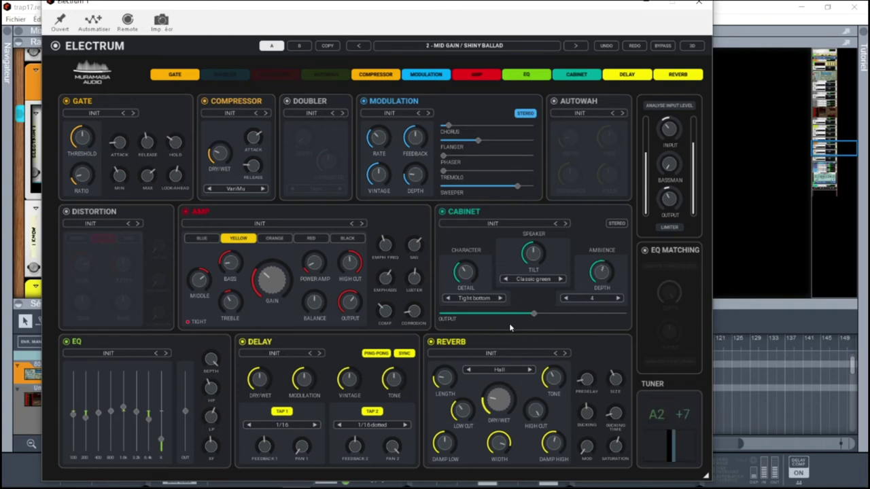
- Enable the Autowah with the Lazy frog preset, and shape the EQ by lowering the 100 band and raising the 400 band
left_click(554, 101)
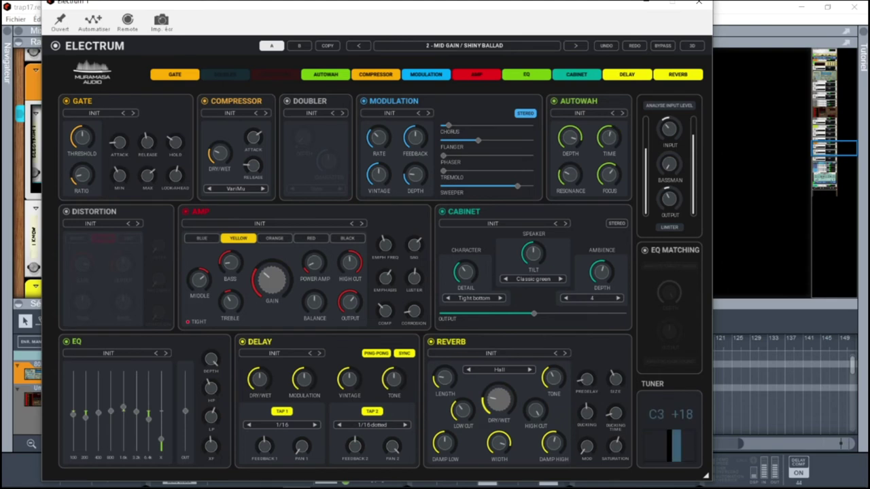
left_click(622, 114)
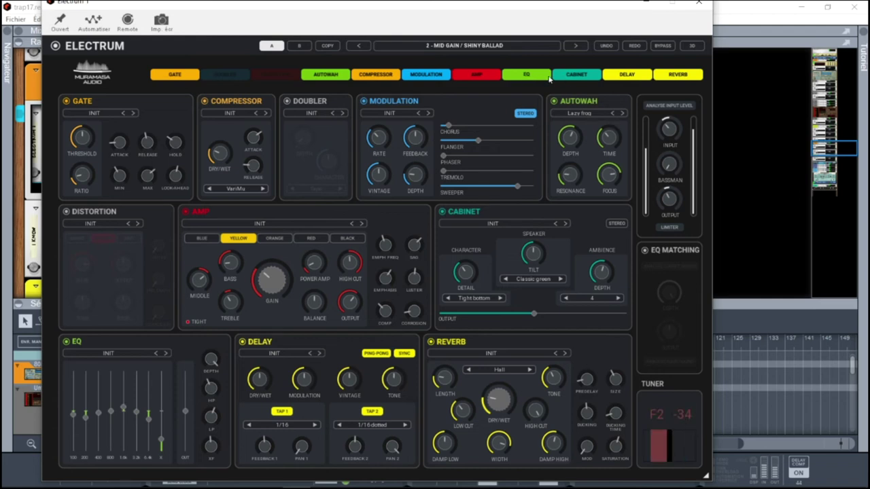
left_click_drag(72, 414, 73, 435)
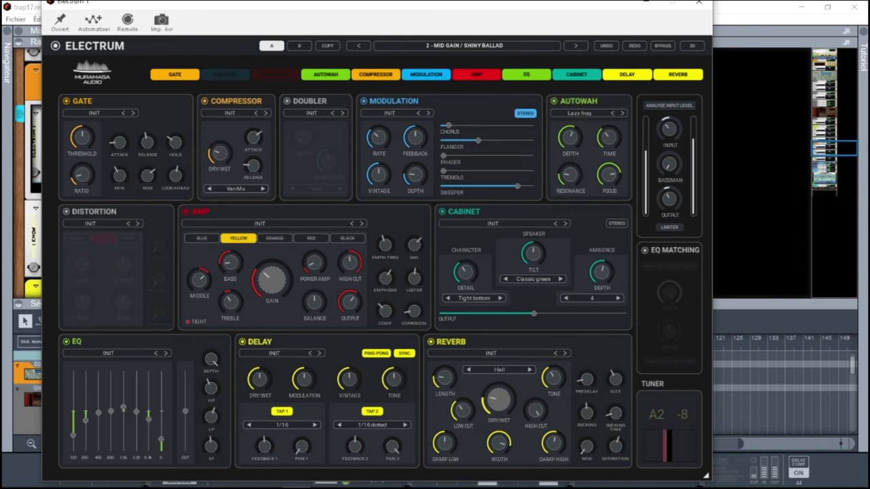
left_click_drag(98, 412, 99, 402)
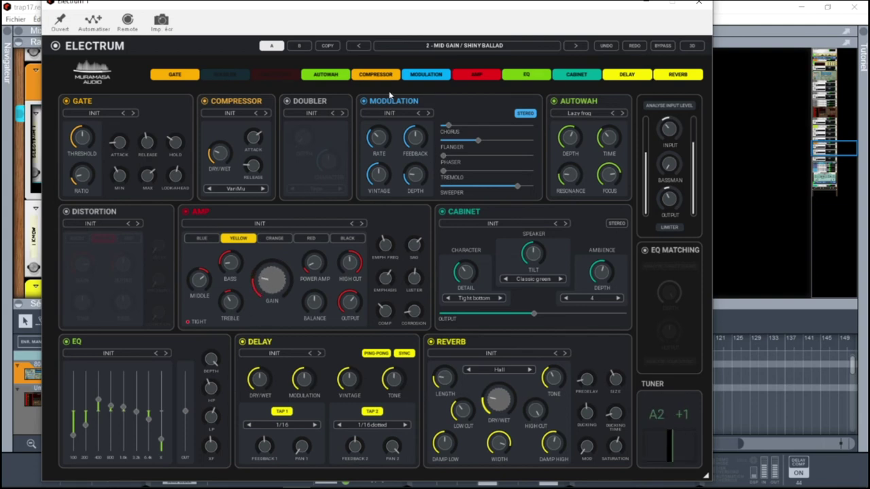
- Compare the edited setting A with the furtif1 sound in setting B, finishing on B
left_click(303, 46)
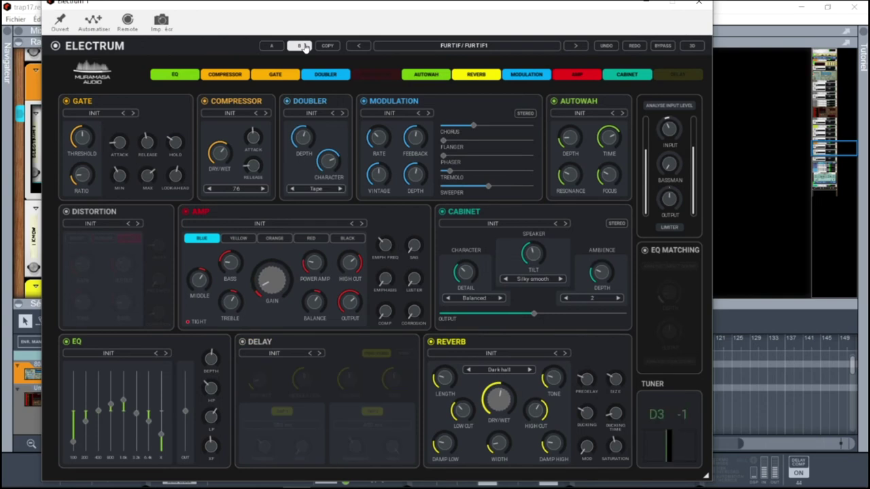
left_click(279, 46)
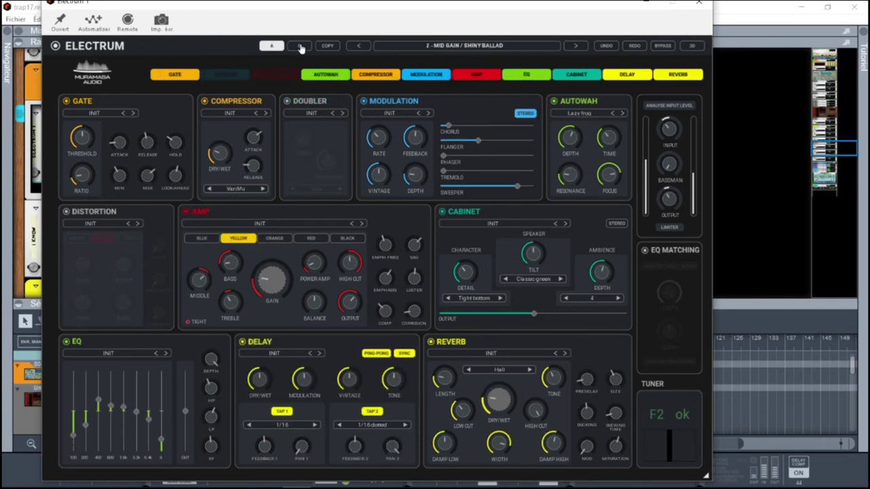
left_click(302, 46)
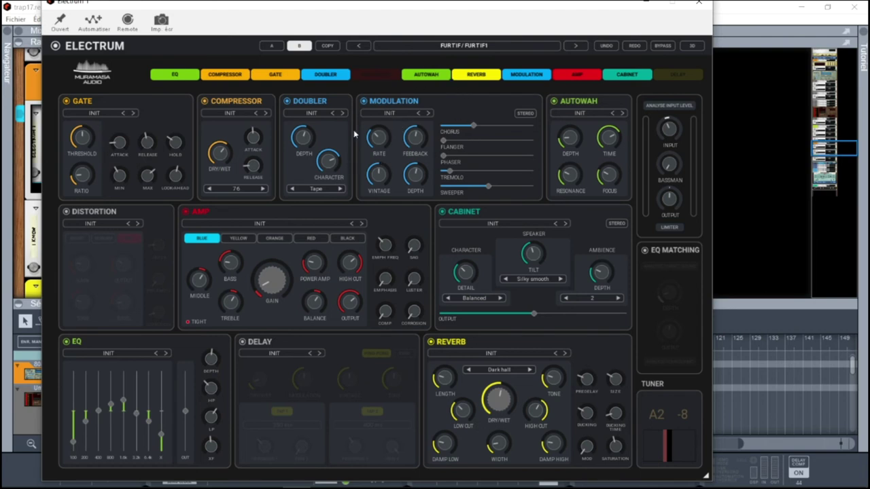
- Switch the Electrum interface to its 3D pedal-style view and move the editor window fully into view
left_click(691, 46)
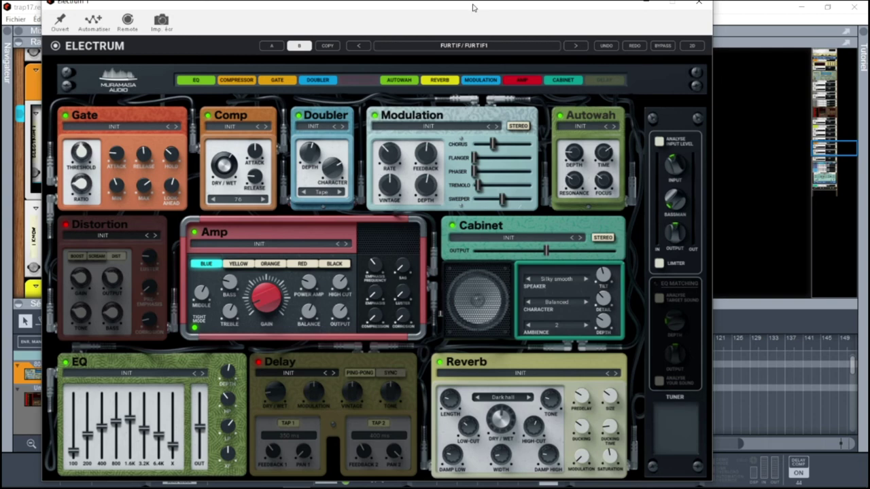
left_click_drag(474, 8, 474, 16)
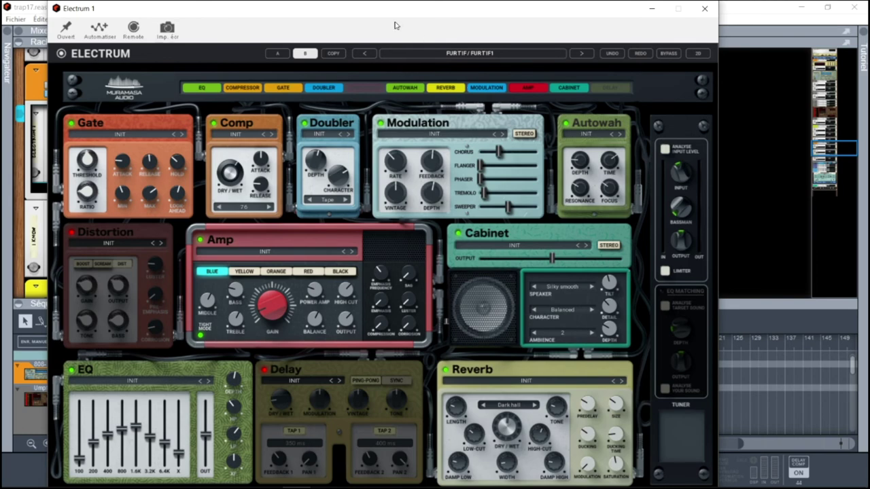
- Solo the I Know channel that hosts Electrum, moving the plugin editor aside for access and back afterwards
left_click_drag(388, 11, 467, 9)
left_click_drag(300, 8, 328, 4)
left_click(135, 72)
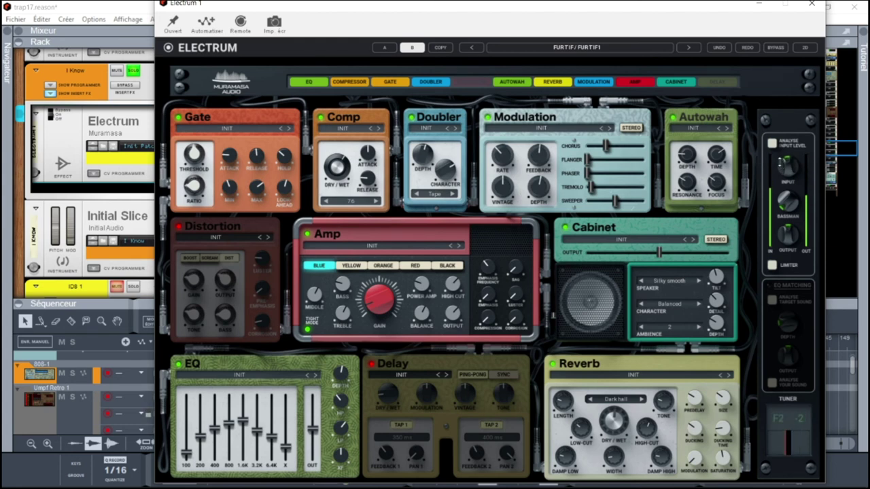
left_click_drag(718, 6, 661, 10)
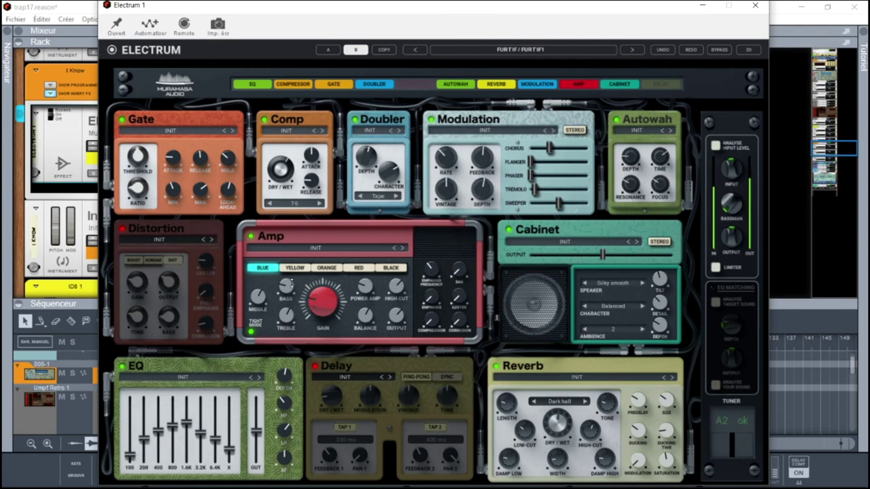
- Audition the Yellow, Orange, Red and Black amp models in the Amp module, and return to Blue
left_click(293, 269)
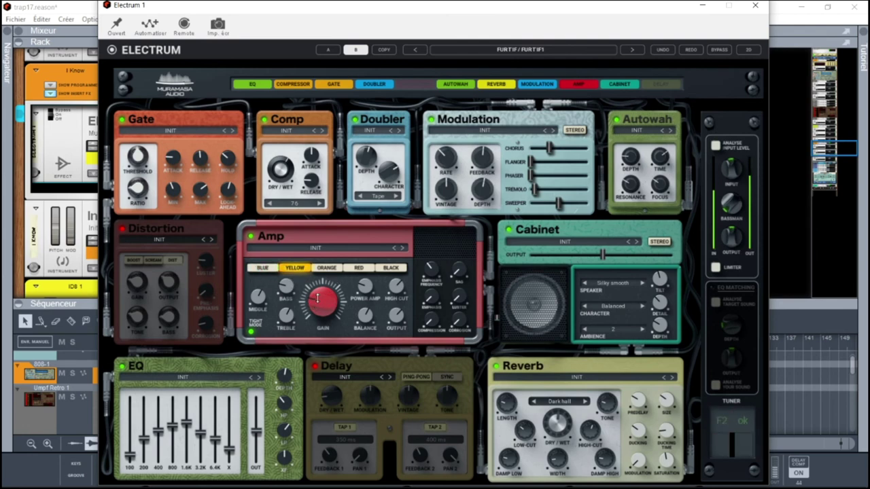
left_click(330, 271)
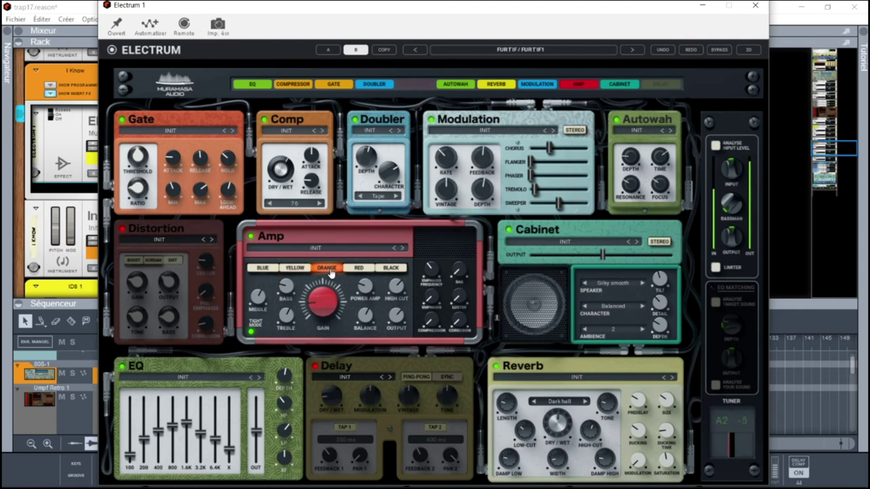
left_click(359, 271)
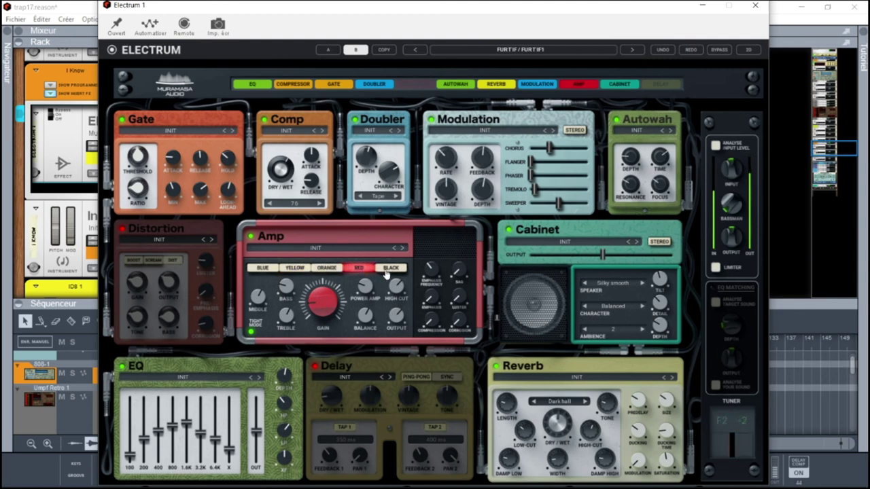
left_click(390, 269)
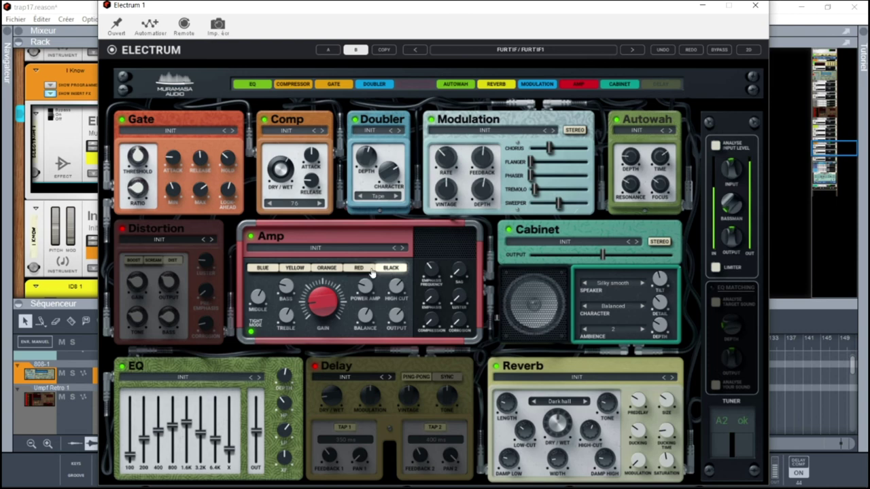
left_click(263, 269)
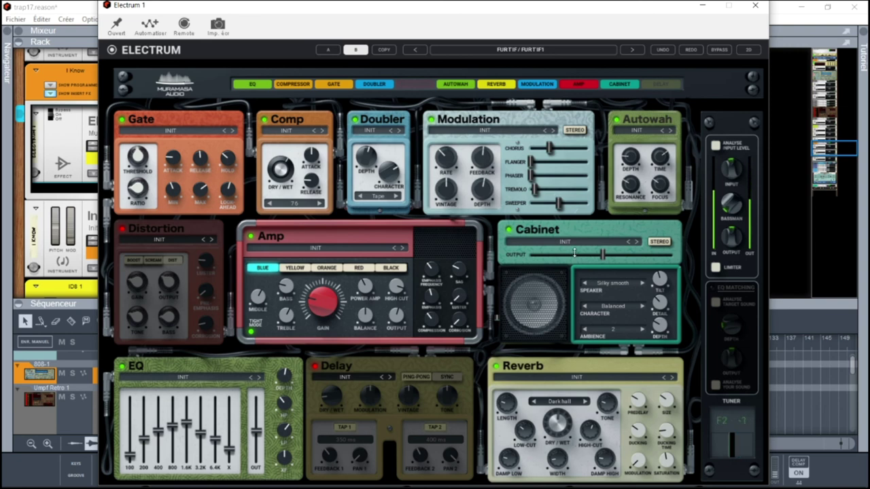
- Set the Cabinet's speaker to Mid 30s and its character to Tight bottom
left_click(642, 284)
left_click(641, 285)
left_click(642, 308)
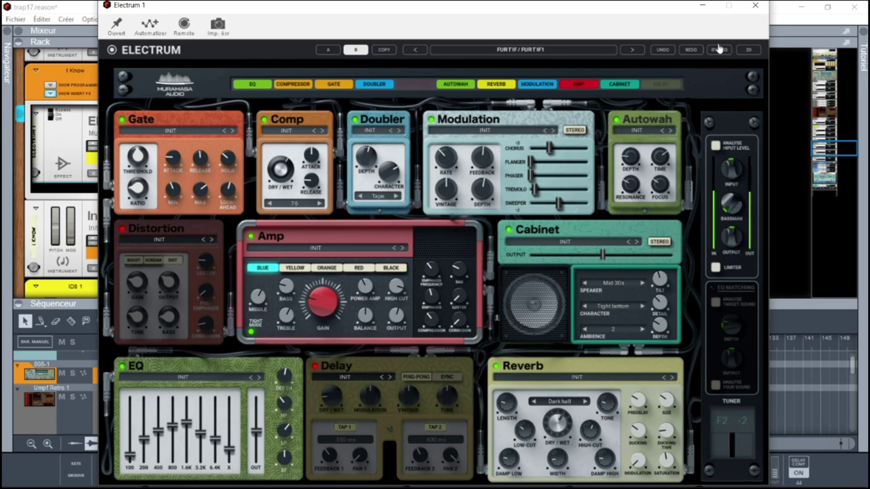
- Turn off the I Know channel's solo to hear it in the full mix, stop playback, and reopen the Electrum editor
left_click(760, 8)
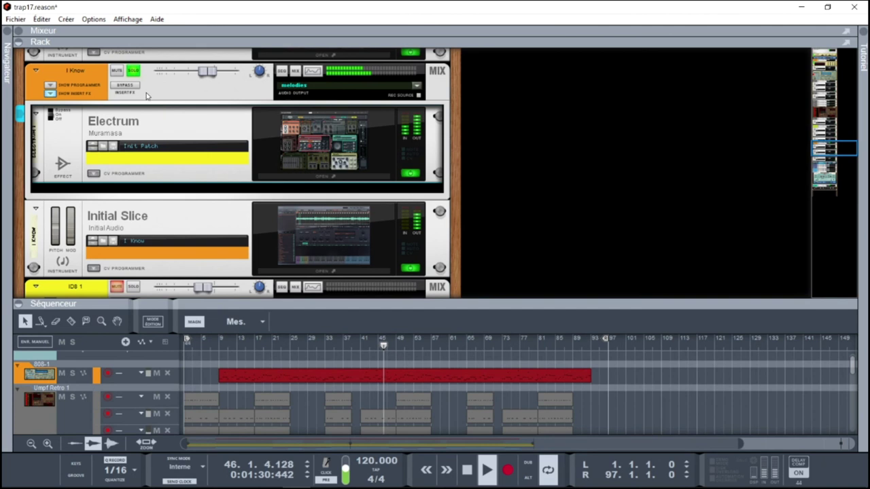
left_click(138, 74)
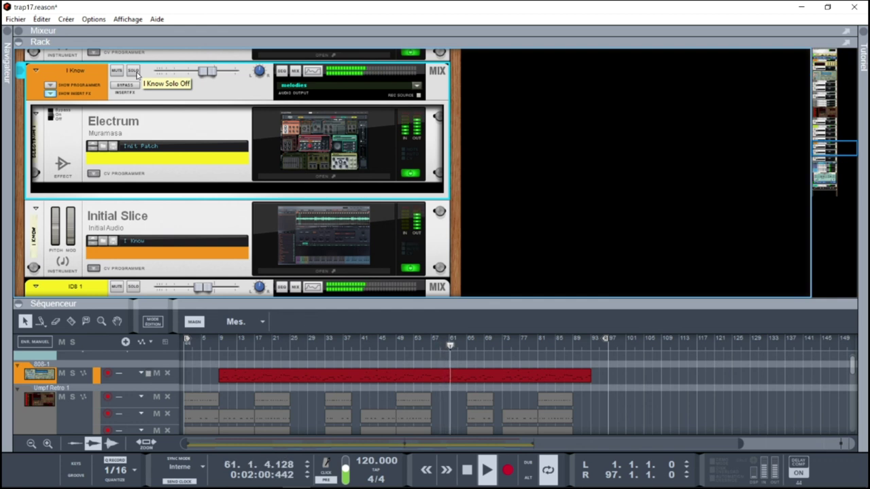
key("space")
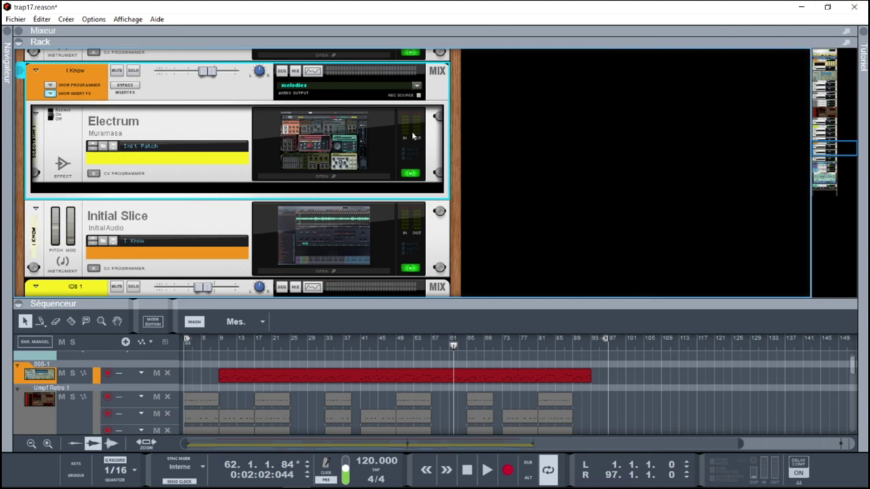
left_click(363, 179)
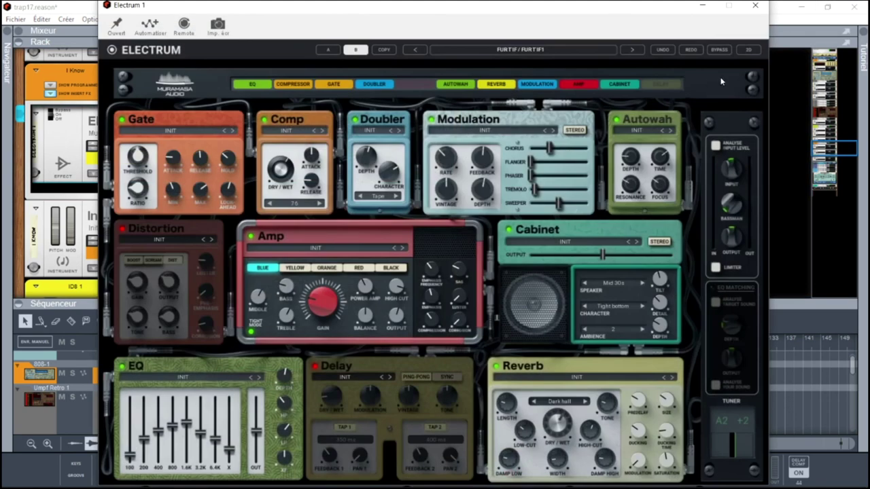